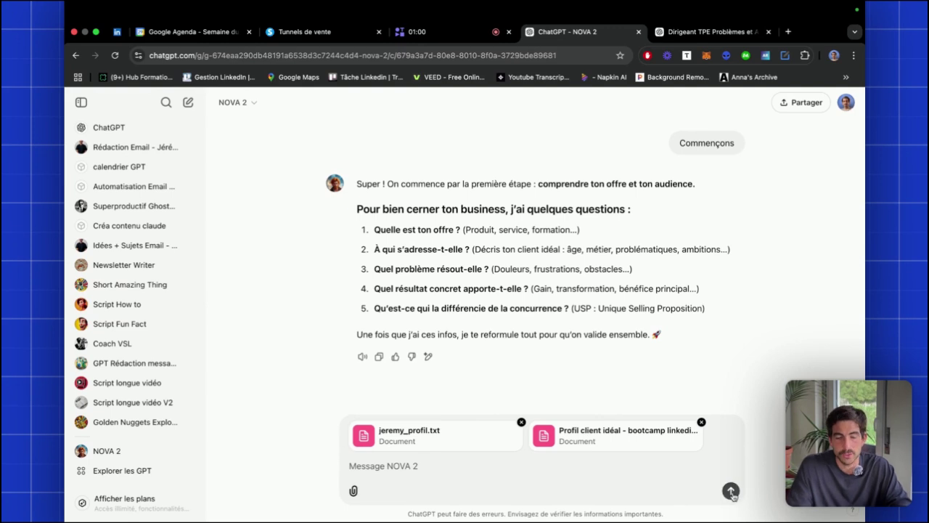
Submit the attached profile and ideal-client documents to the NOVA 2 assistant.
{"action": "left_click", "coordinate": [731, 490]}
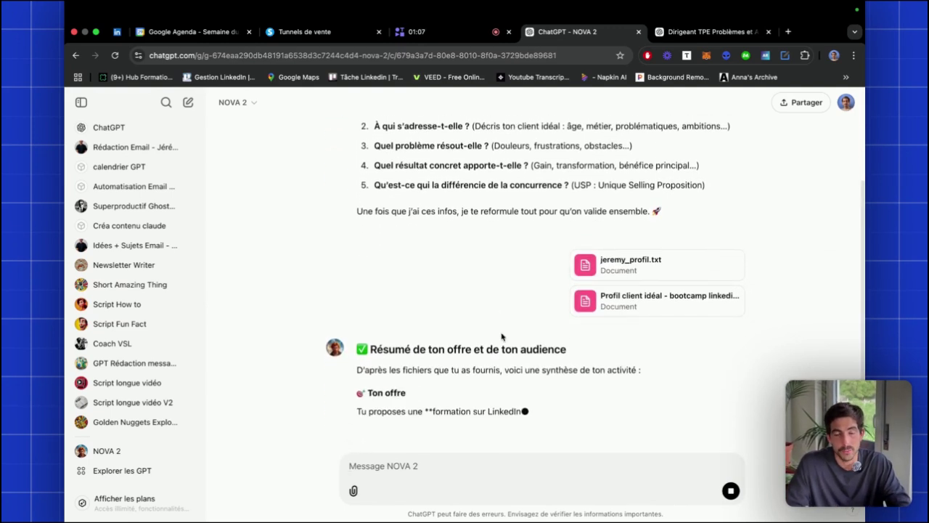
{"action": "left_click_drag", "start_coordinate": [367, 319], "coordinate": [459, 339]}
{"action": "left_click", "coordinate": [458, 338]}
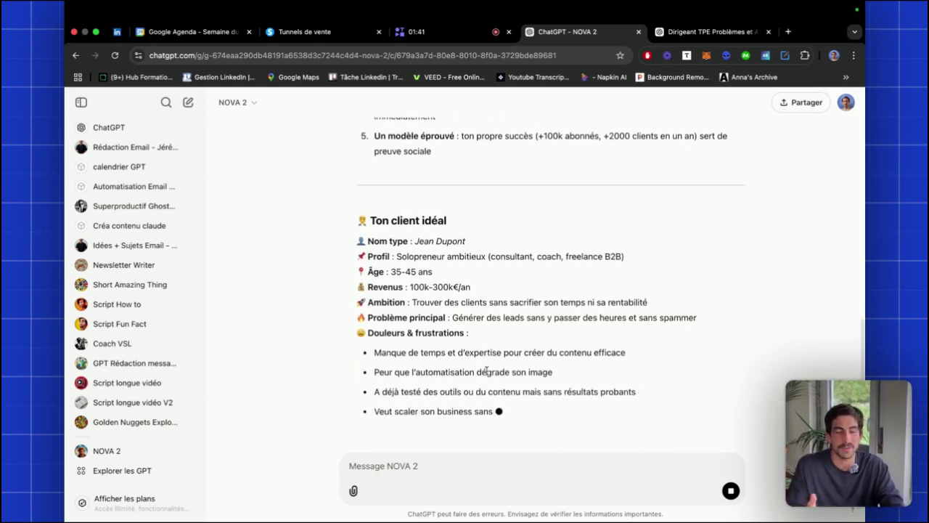
Review the offer and ideal-client summary, including the limiting beliefs, and approve it by replying "c'est parti".
{"action": "scroll", "coordinate": [452, 319], "scroll_direction": "up", "scroll_amount": 1}
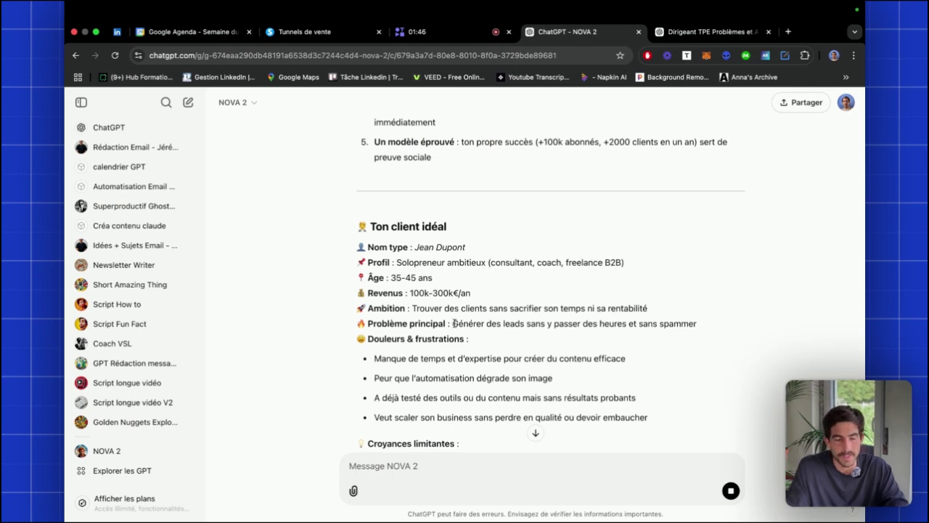
{"action": "scroll", "coordinate": [454, 324], "scroll_direction": "down", "scroll_amount": 4}
{"action": "scroll", "coordinate": [389, 339], "scroll_direction": "up", "scroll_amount": 1}
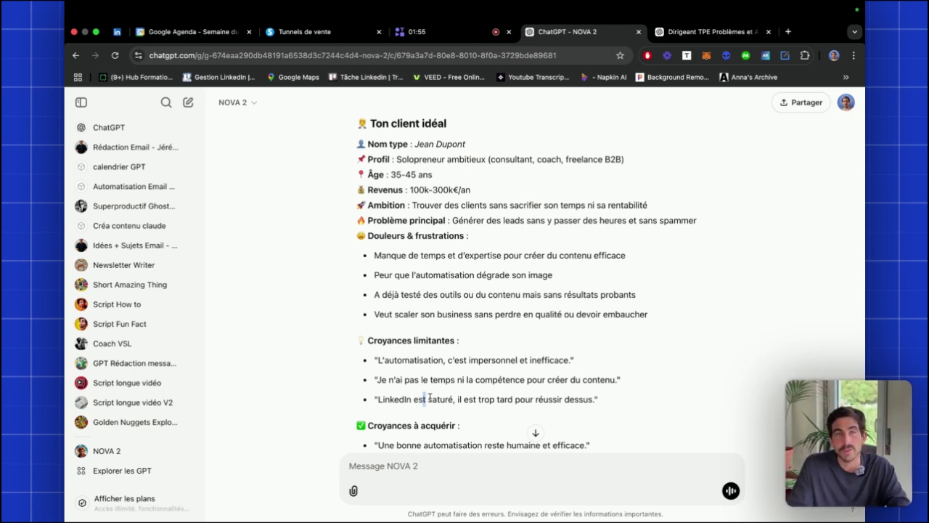
{"action": "left_click_drag", "start_coordinate": [429, 398], "coordinate": [541, 399]}
{"action": "left_click", "coordinate": [537, 397]}
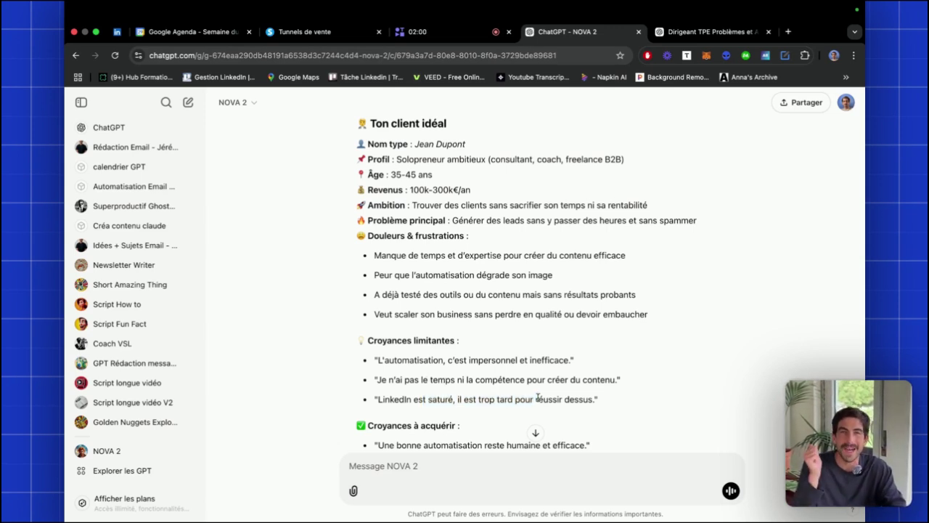
{"action": "scroll", "coordinate": [537, 398], "scroll_direction": "down", "scroll_amount": 5}
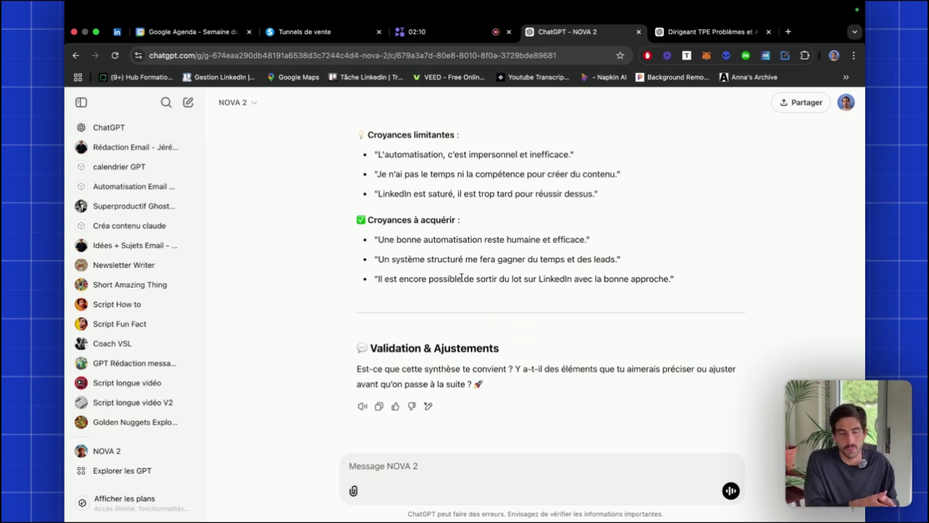
{"action": "type", "text": "c'est parti"}
{"action": "key", "text": "Return"}
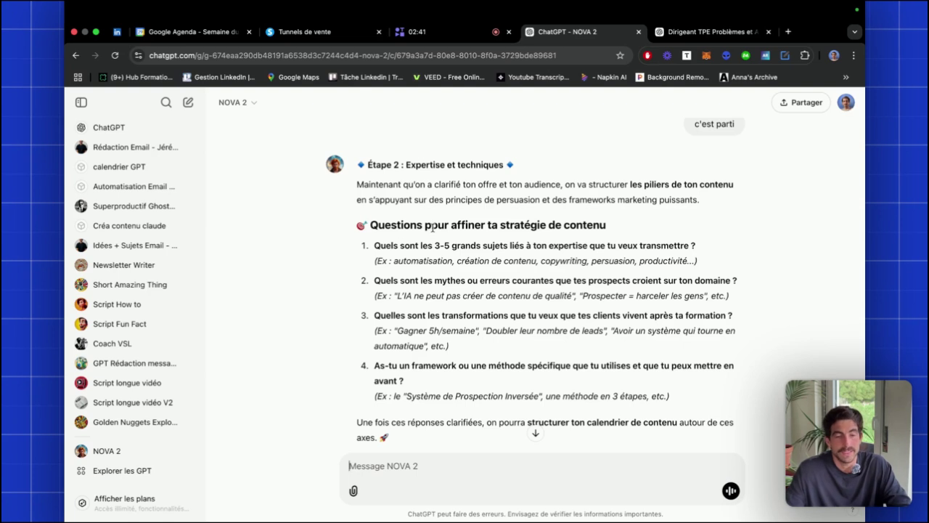
Start the reply to the strategy questions with the expertise topics "création de contenu, copywriting, linkedin".
{"action": "left_click_drag", "start_coordinate": [401, 245], "coordinate": [554, 247]}
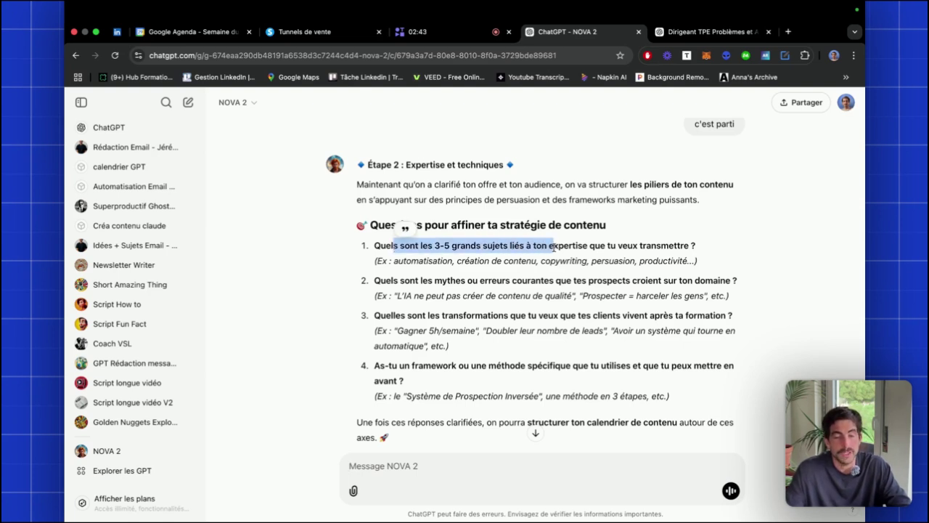
{"action": "left_click", "coordinate": [554, 247]}
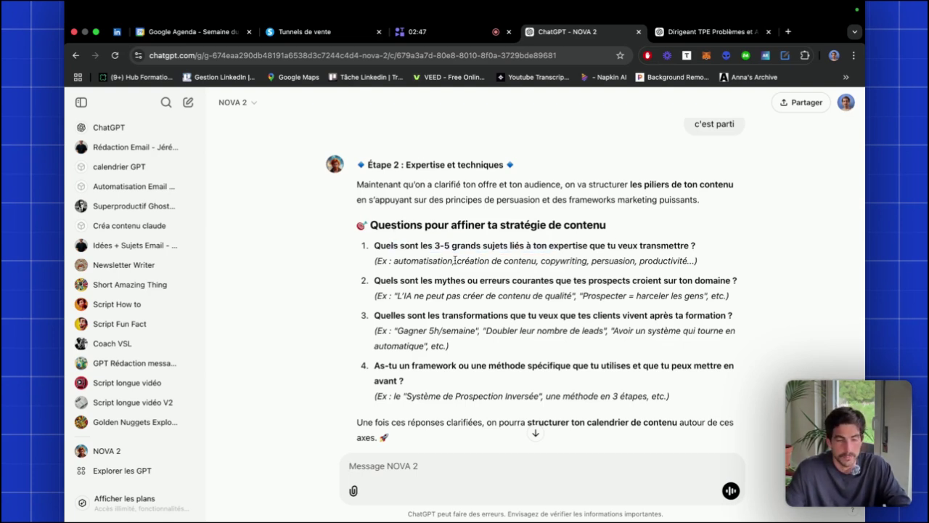
{"action": "left_click_drag", "start_coordinate": [455, 261], "coordinate": [694, 261]}
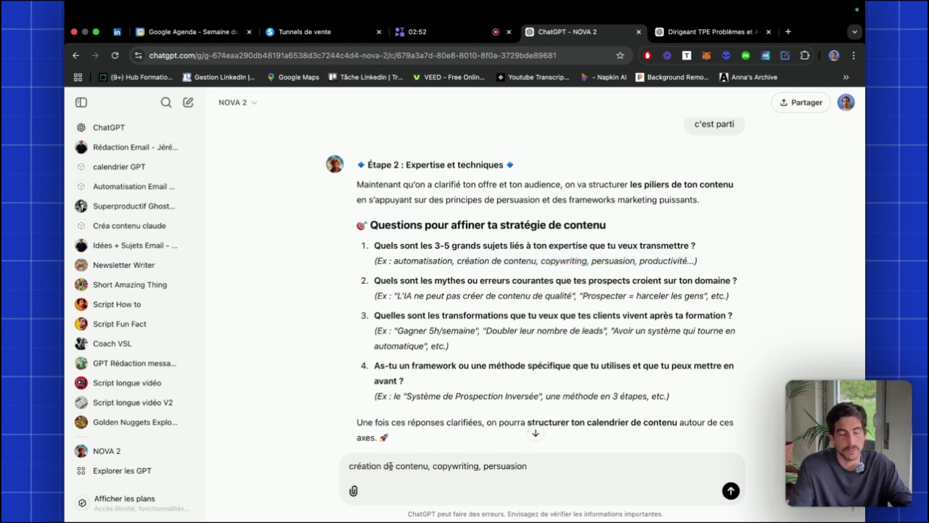
{"action": "double_click", "coordinate": [506, 465]}
{"action": "key", "text": "BackSpace"}
{"action": "type", "text": "linkedin"}
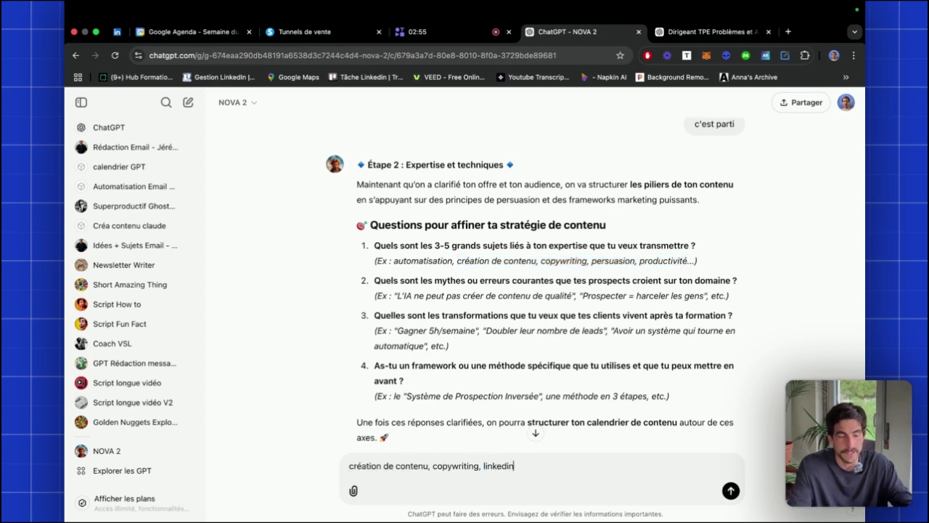
Copy the example myth "L'IA ne peut pas créer de contenu de qualité" onto a second line of the reply.
{"action": "left_click_drag", "start_coordinate": [397, 296], "coordinate": [573, 295]}
{"action": "key", "text": "ctrl+c"}
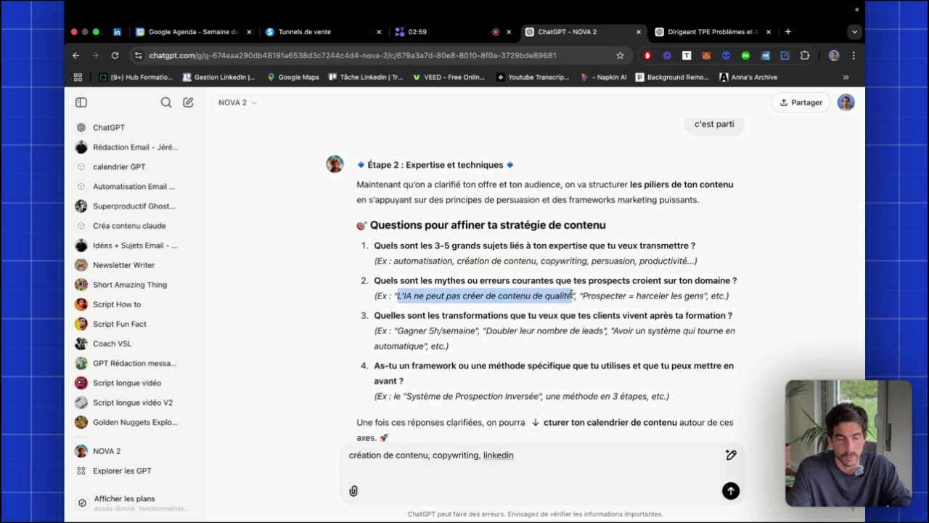
{"action": "left_click", "coordinate": [549, 464]}
{"action": "key", "text": "shift+Return"}
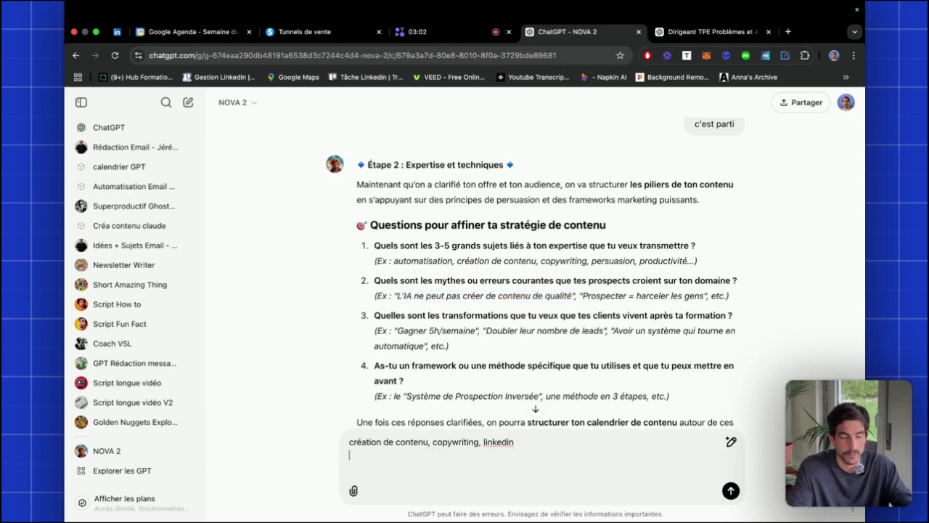
{"action": "key", "text": "ctrl+v"}
Add the client transformation "Doubler leur nombre de leads" from question 3 as the third line of the reply.
{"action": "scroll", "coordinate": [422, 284], "scroll_direction": "down", "scroll_amount": 1}
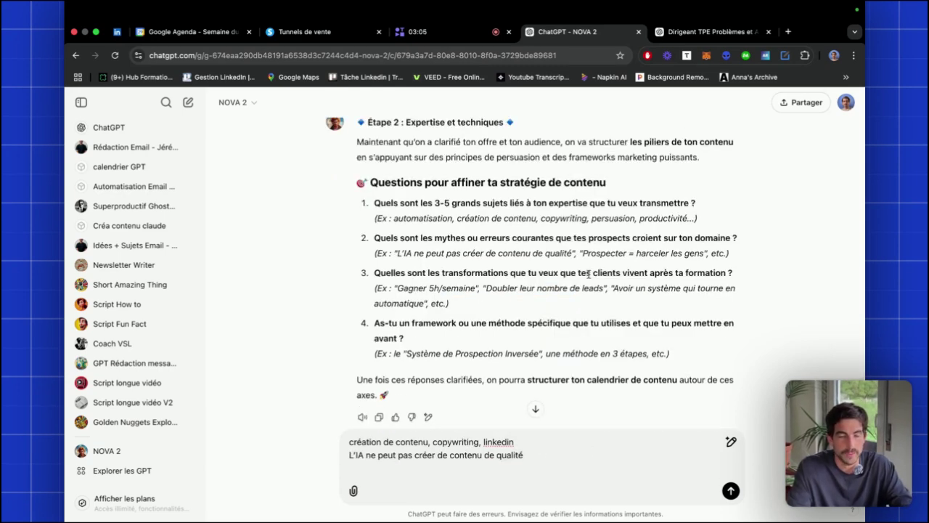
{"action": "left_click_drag", "start_coordinate": [485, 288], "coordinate": [606, 288]}
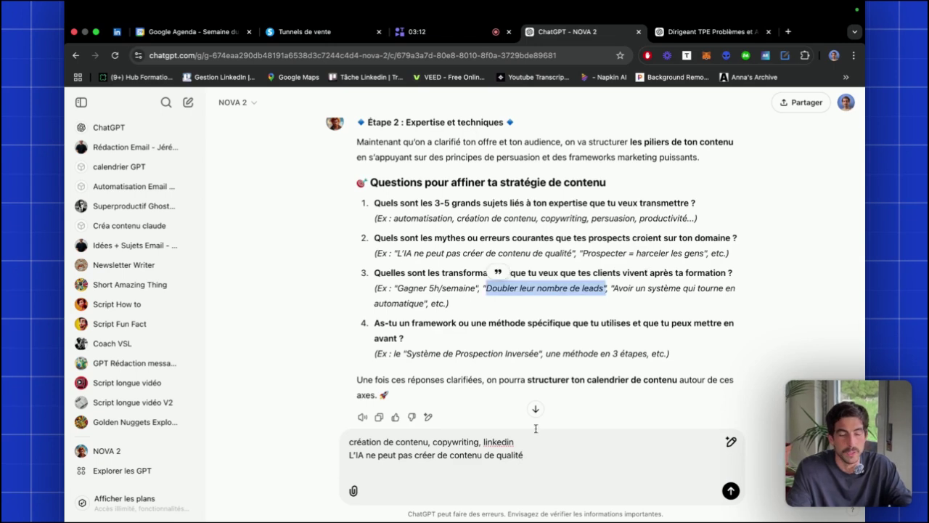
{"action": "left_click", "coordinate": [534, 451]}
{"action": "key", "text": "shift+Return"}
{"action": "type", "text": "Doubler leur nombre de leads\""}
{"action": "key", "text": "shift+Return"}
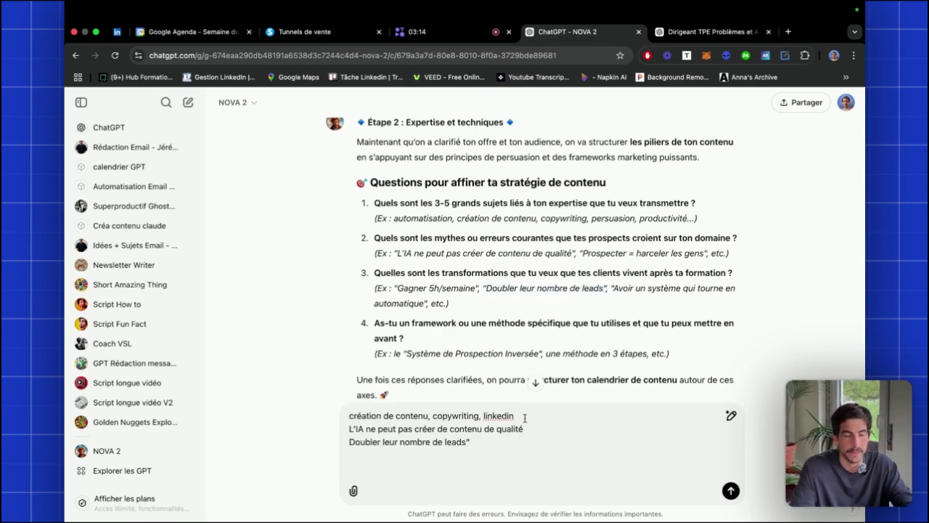
Add "Prospection inversée TM" as the method on the fourth line and send the reply.
{"action": "scroll", "coordinate": [520, 273], "scroll_direction": "down", "scroll_amount": 2}
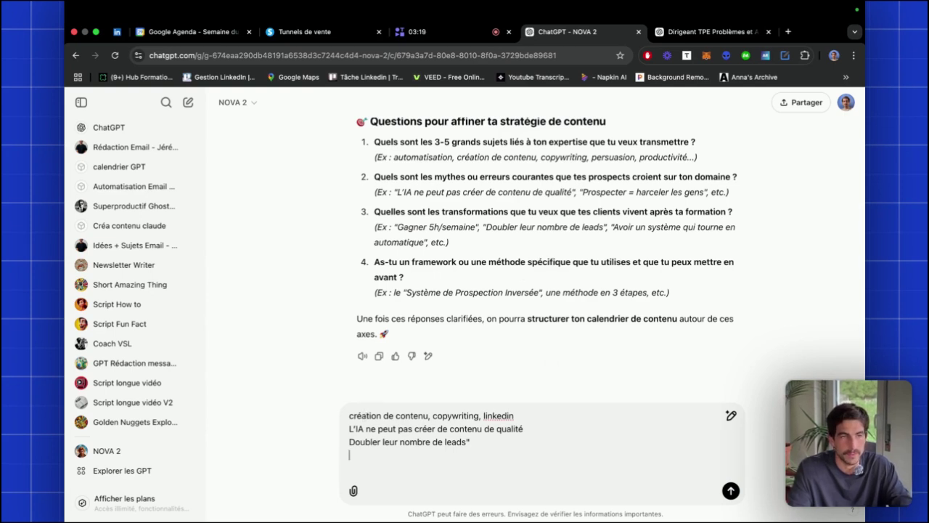
{"action": "type", "text": "Prospection inversée TM"}
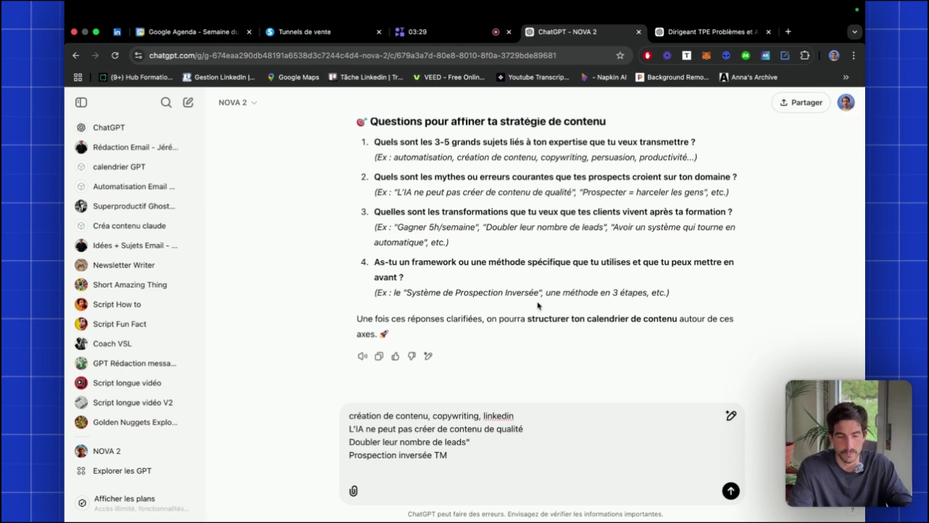
{"action": "key", "text": "Return"}
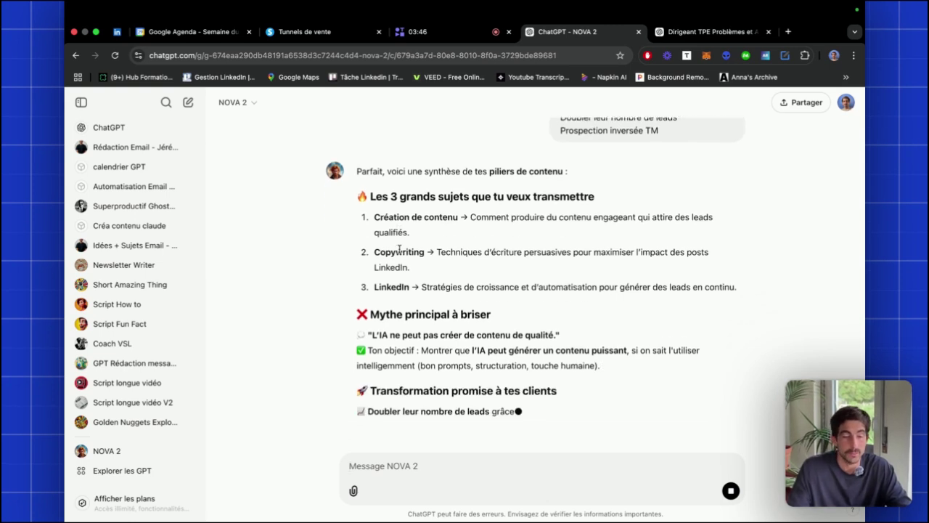
Read through the content-pillar summary: the main topics, the myth to break, the promised transformation and the unique method.
{"action": "scroll", "coordinate": [463, 221], "scroll_direction": "up", "scroll_amount": 1}
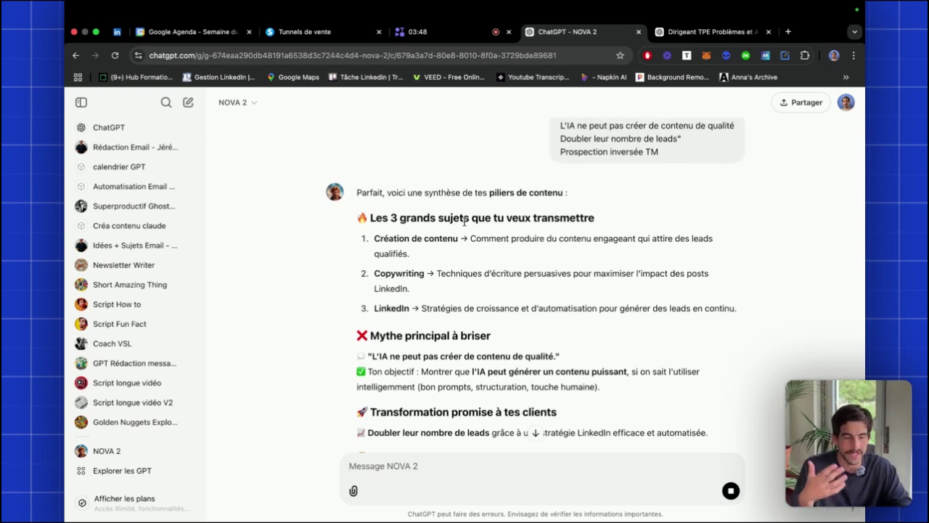
{"action": "scroll", "coordinate": [463, 221], "scroll_direction": "up", "scroll_amount": 1}
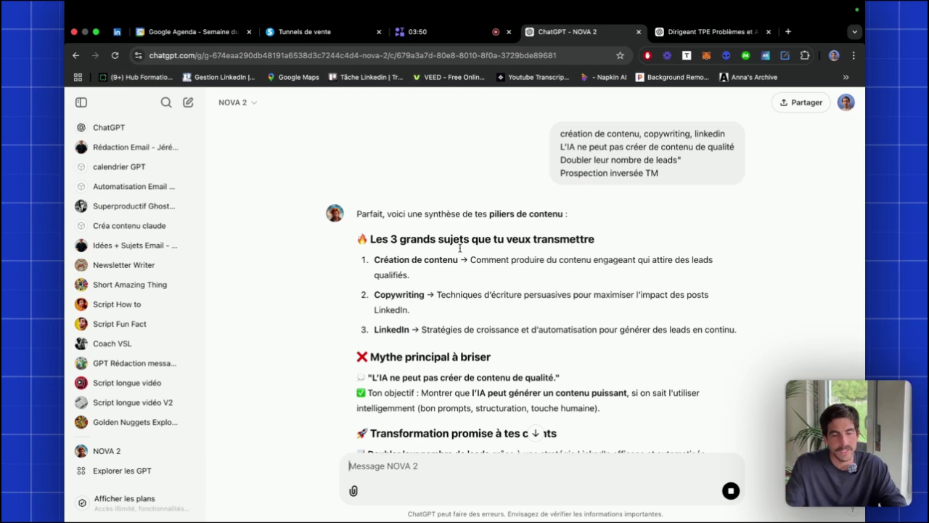
{"action": "scroll", "coordinate": [460, 288], "scroll_direction": "down", "scroll_amount": 4}
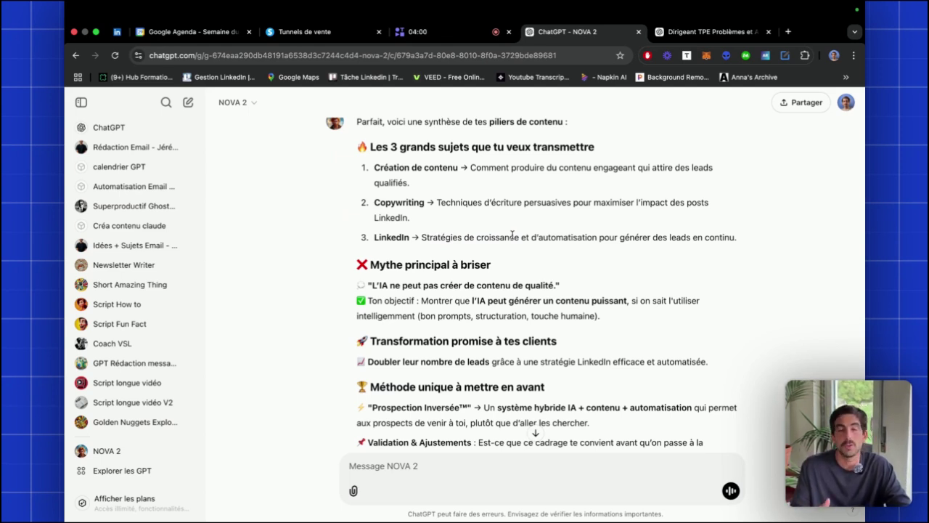
{"action": "scroll", "coordinate": [457, 229], "scroll_direction": "down", "scroll_amount": 2}
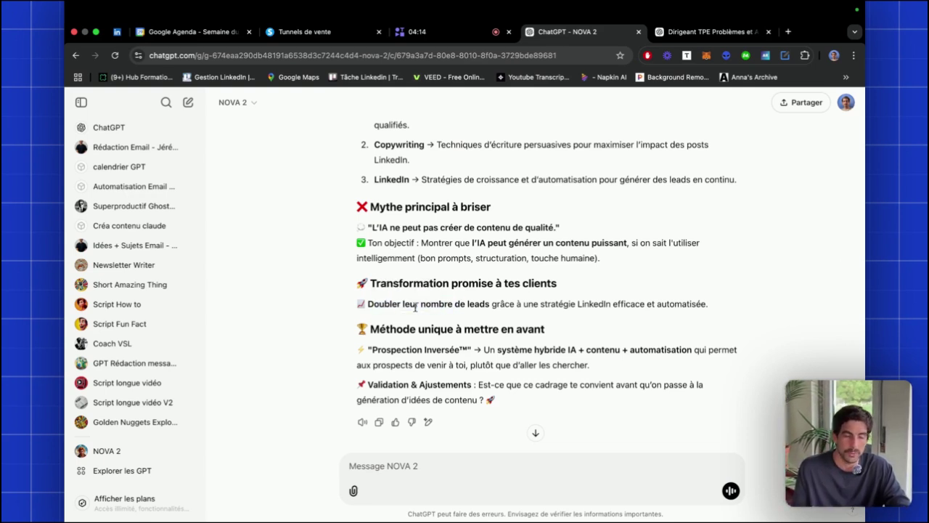
{"action": "scroll", "coordinate": [385, 328], "scroll_direction": "down", "scroll_amount": 1}
{"action": "left_click_drag", "start_coordinate": [371, 313], "coordinate": [508, 313]}
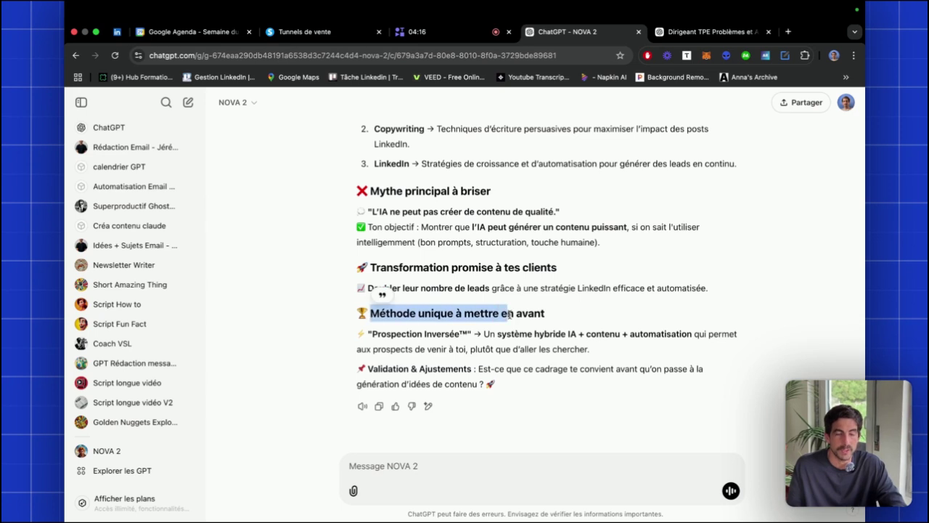
{"action": "left_click", "coordinate": [518, 313]}
{"action": "left_click_drag", "start_coordinate": [372, 334], "coordinate": [453, 336]}
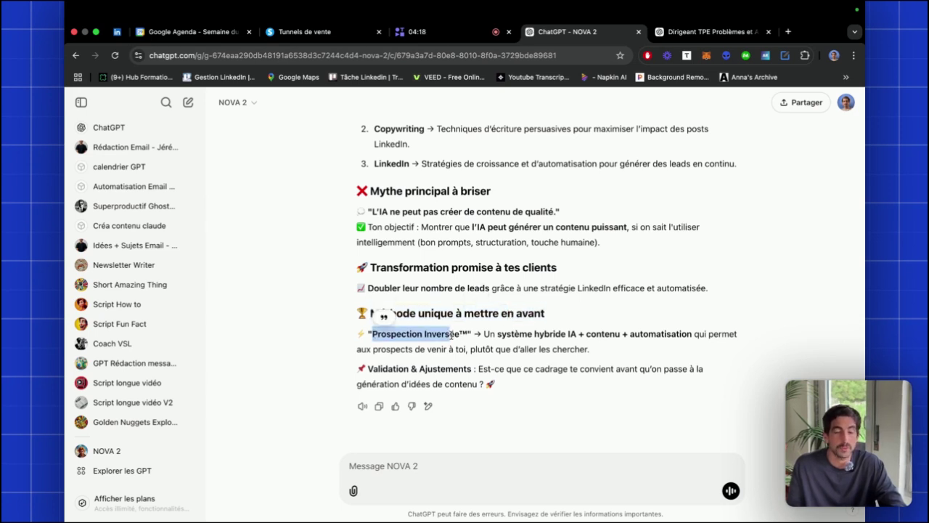
{"action": "left_click", "coordinate": [451, 337]}
{"action": "left_click_drag", "start_coordinate": [517, 369], "coordinate": [644, 376]}
Validate the content-pillar framing by replying "oui" to the assistant.
{"action": "left_click", "coordinate": [522, 457]}
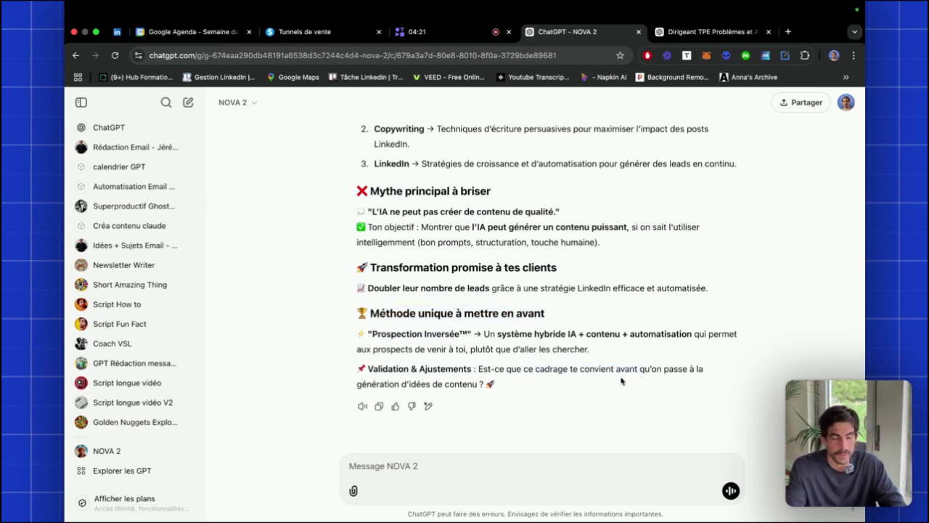
{"action": "type", "text": "oui"}
{"action": "key", "text": "Return"}
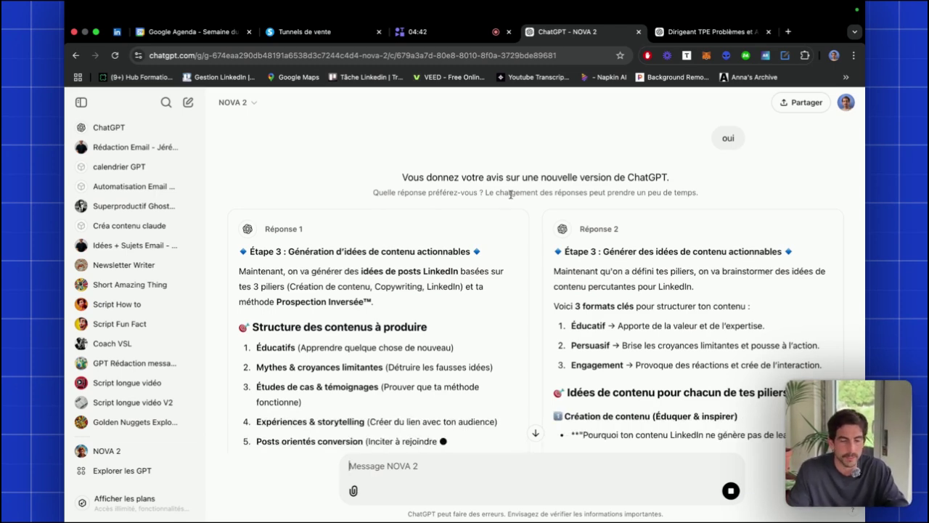
Compare the two alternative responses generated for step 3, the actionable content ideas.
{"action": "scroll", "coordinate": [626, 225], "scroll_direction": "down", "scroll_amount": 2}
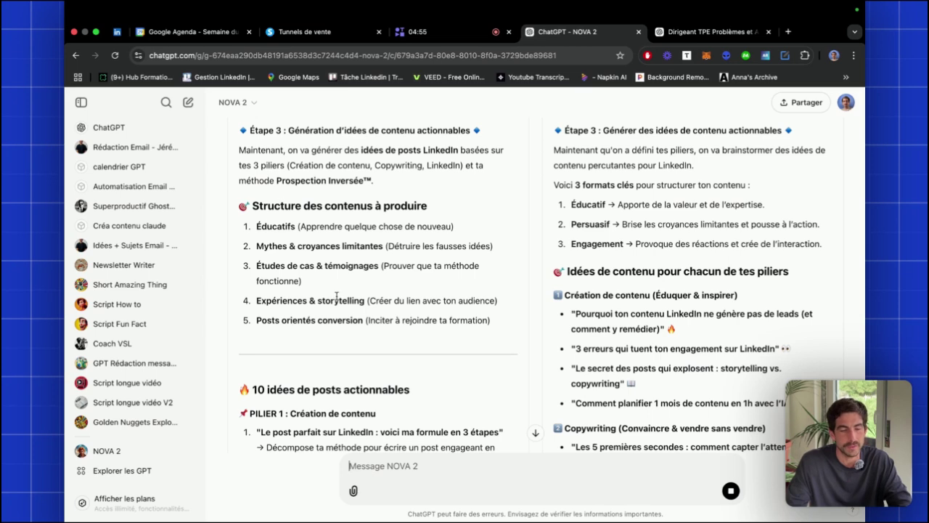
{"action": "scroll", "coordinate": [327, 316], "scroll_direction": "down", "scroll_amount": 3}
{"action": "scroll", "coordinate": [328, 301], "scroll_direction": "up", "scroll_amount": 10}
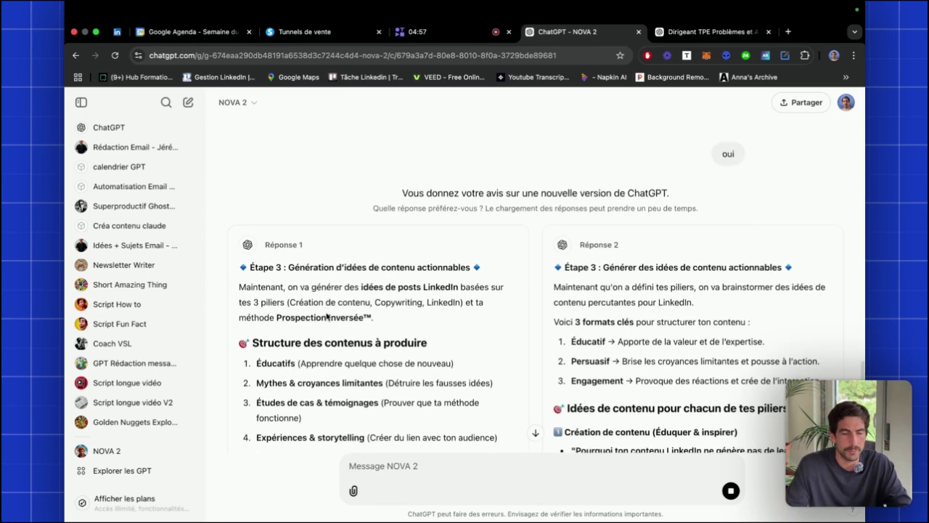
{"action": "scroll", "coordinate": [314, 290], "scroll_direction": "down", "scroll_amount": 5}
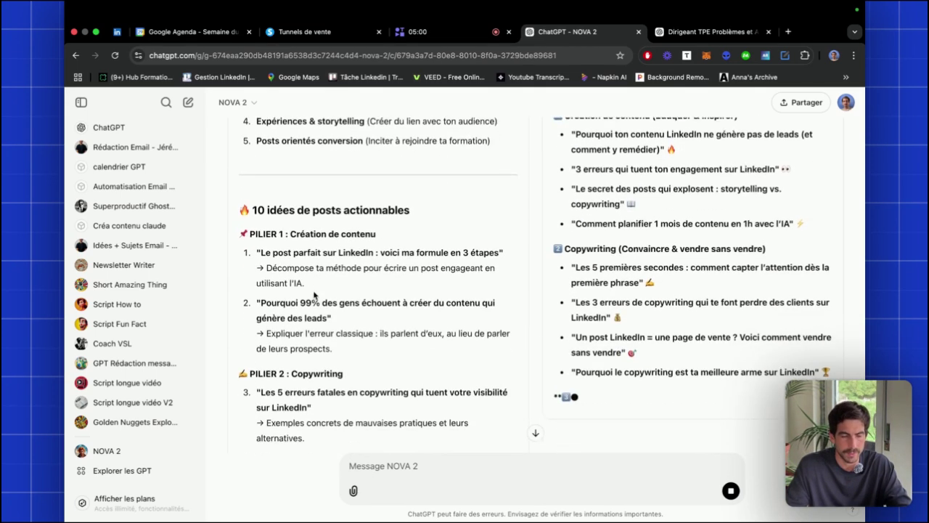
Examine the actionable post ideas in Réponse 1, focusing on the two under the "Création de contenu" pillar.
{"action": "left_click_drag", "start_coordinate": [251, 207], "coordinate": [359, 206]}
{"action": "left_click_drag", "start_coordinate": [260, 250], "coordinate": [366, 250]}
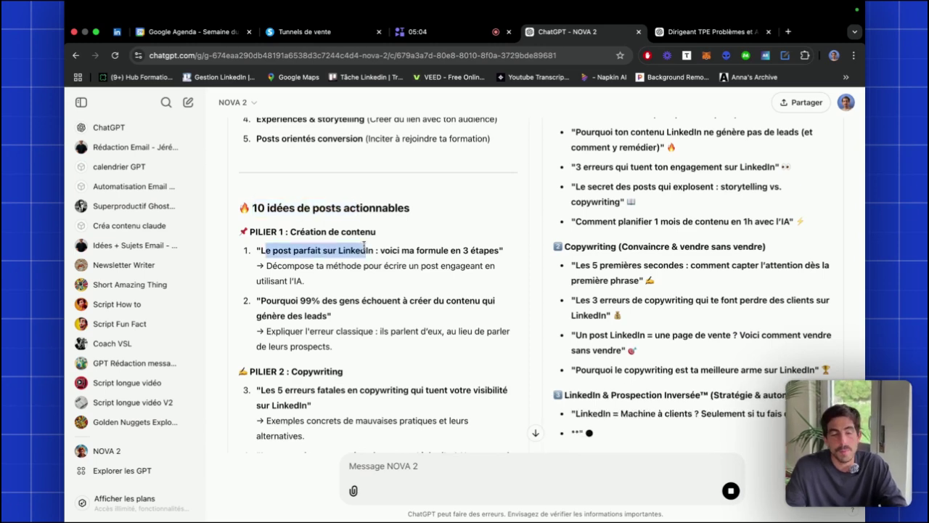
{"action": "left_click", "coordinate": [357, 249]}
{"action": "scroll", "coordinate": [357, 249], "scroll_direction": "up", "scroll_amount": 1}
{"action": "scroll", "coordinate": [357, 249], "scroll_direction": "down", "scroll_amount": 2}
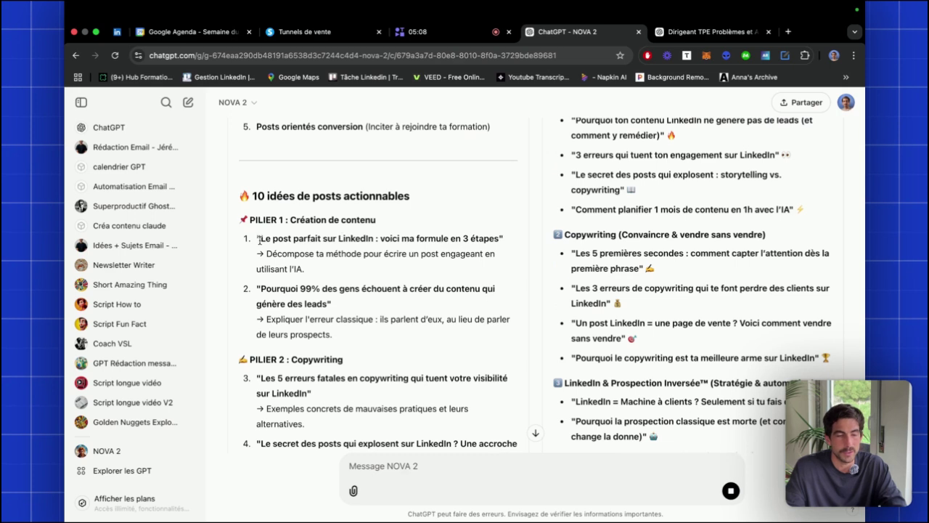
{"action": "left_click_drag", "start_coordinate": [259, 240], "coordinate": [398, 238]}
{"action": "left_click", "coordinate": [381, 238]}
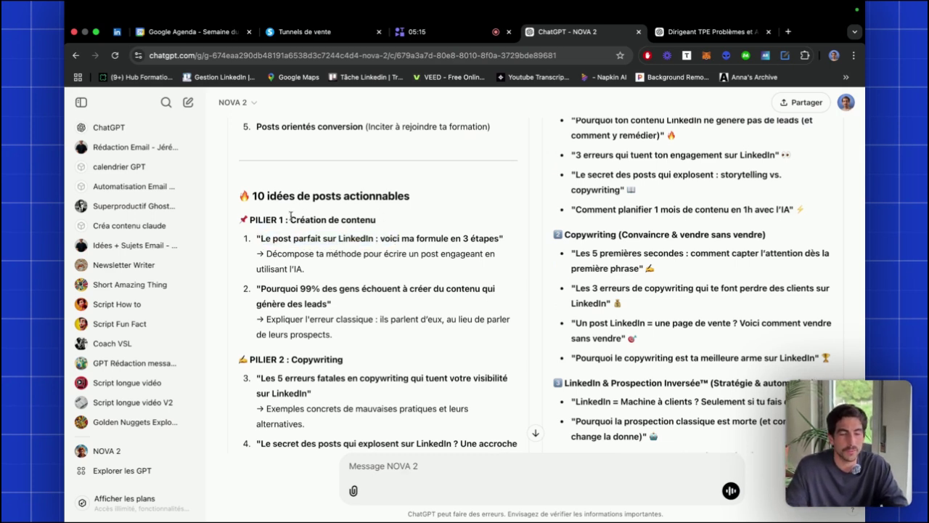
{"action": "left_click_drag", "start_coordinate": [266, 254], "coordinate": [489, 238]}
{"action": "left_click", "coordinate": [485, 237]}
{"action": "scroll", "coordinate": [357, 280], "scroll_direction": "down", "scroll_amount": 1}
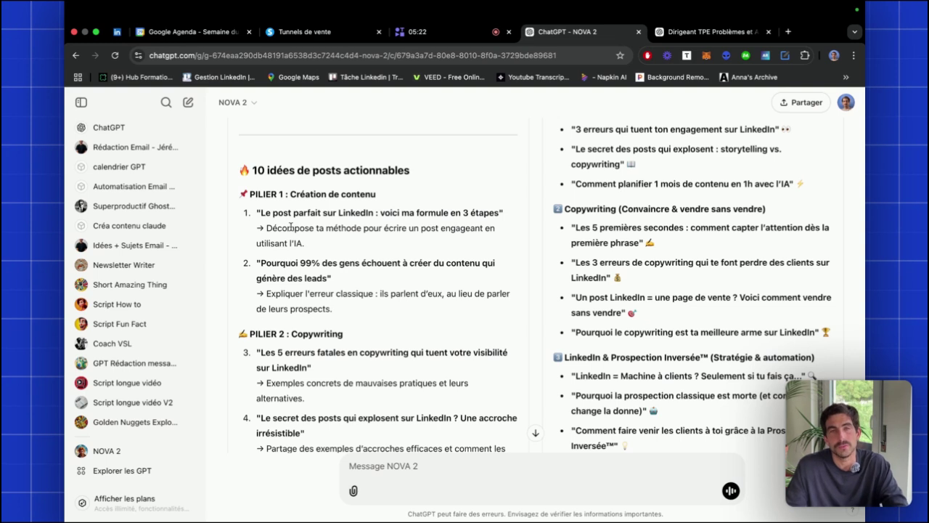
{"action": "left_click_drag", "start_coordinate": [259, 263], "coordinate": [335, 279]}
{"action": "left_click", "coordinate": [337, 280]}
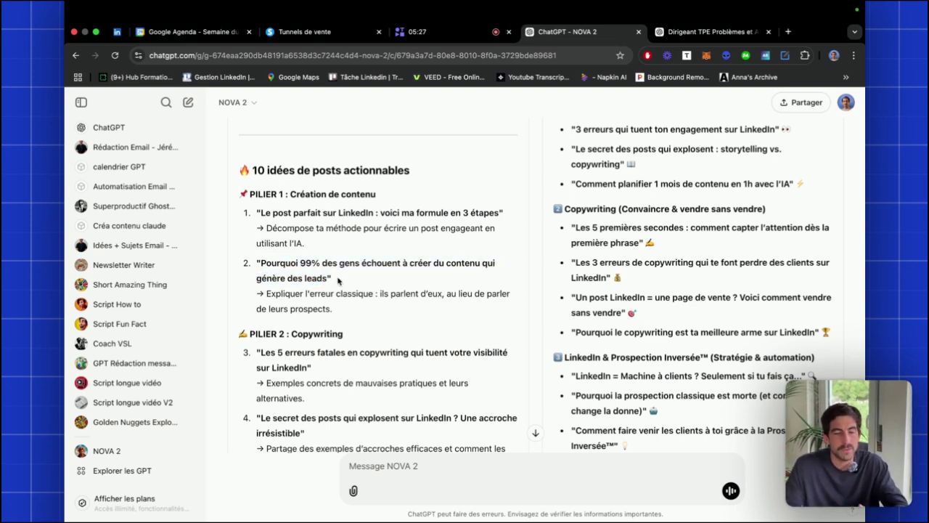
Read the explanation of idea 2 and the post ideas under the Copywriting and "LinkedIn & Prospection Inversée" pillars.
{"action": "left_click_drag", "start_coordinate": [270, 293], "coordinate": [380, 294]}
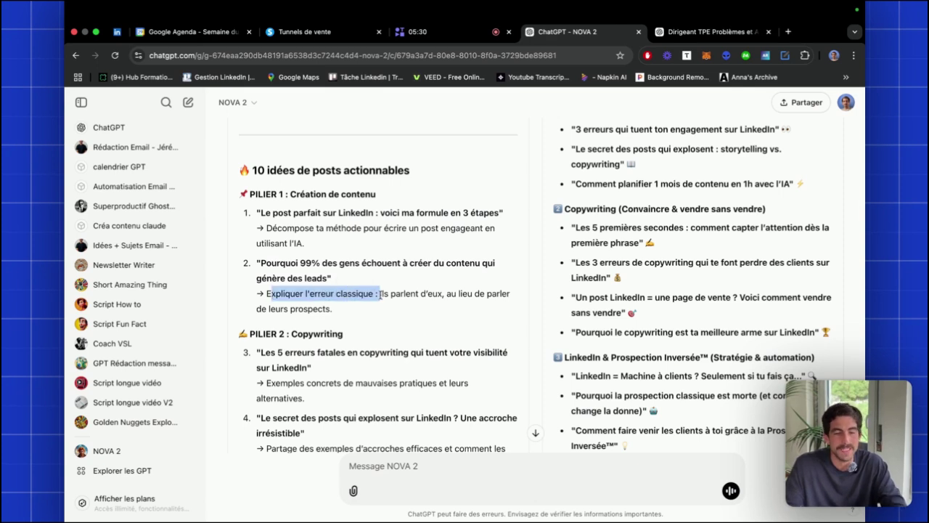
{"action": "left_click", "coordinate": [380, 293]}
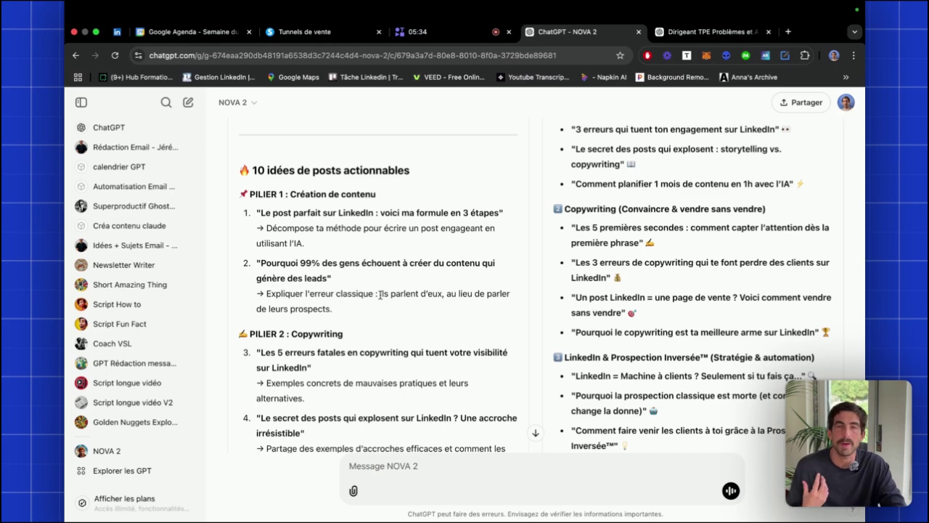
{"action": "scroll", "coordinate": [380, 293], "scroll_direction": "down", "scroll_amount": 5}
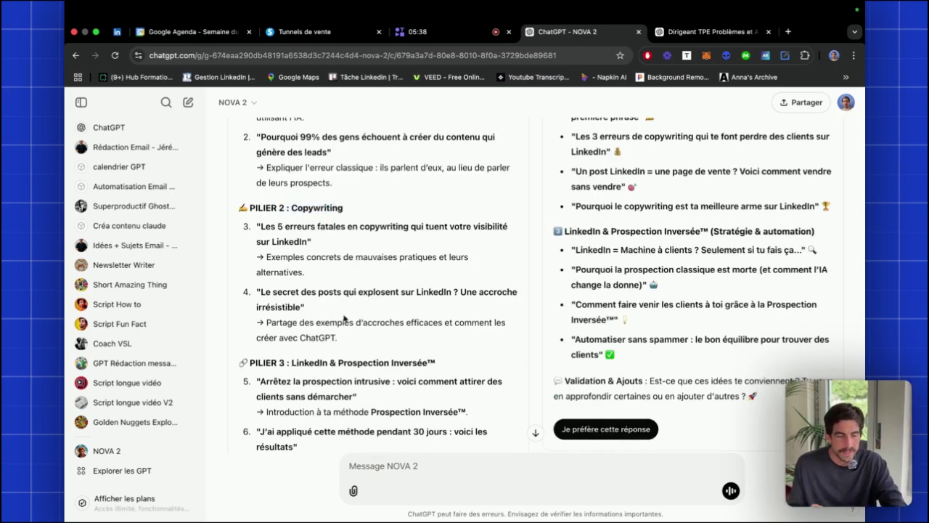
{"action": "left_click_drag", "start_coordinate": [296, 203], "coordinate": [426, 202]}
{"action": "left_click", "coordinate": [423, 200]}
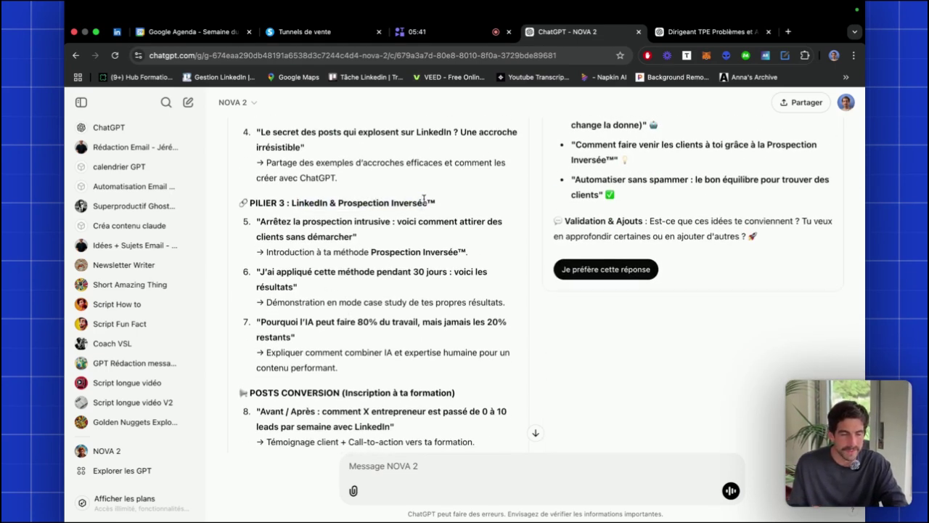
{"action": "left_click_drag", "start_coordinate": [285, 231], "coordinate": [368, 228]}
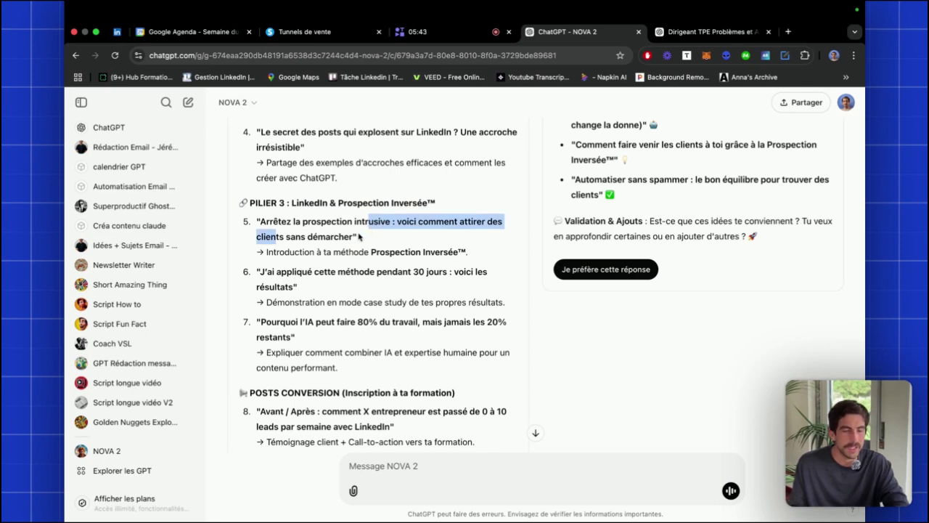
{"action": "left_click", "coordinate": [358, 238]}
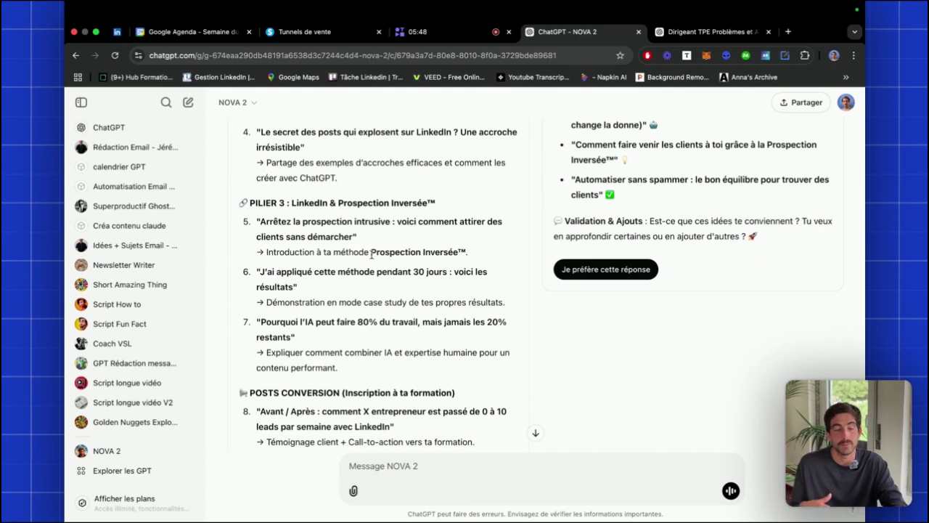
Examine the "Posts conversion" ideas, focusing on the client testimonial in idea 8 and the framework-by-DM offer in idea 10.
{"action": "scroll", "coordinate": [363, 254], "scroll_direction": "down", "scroll_amount": 3}
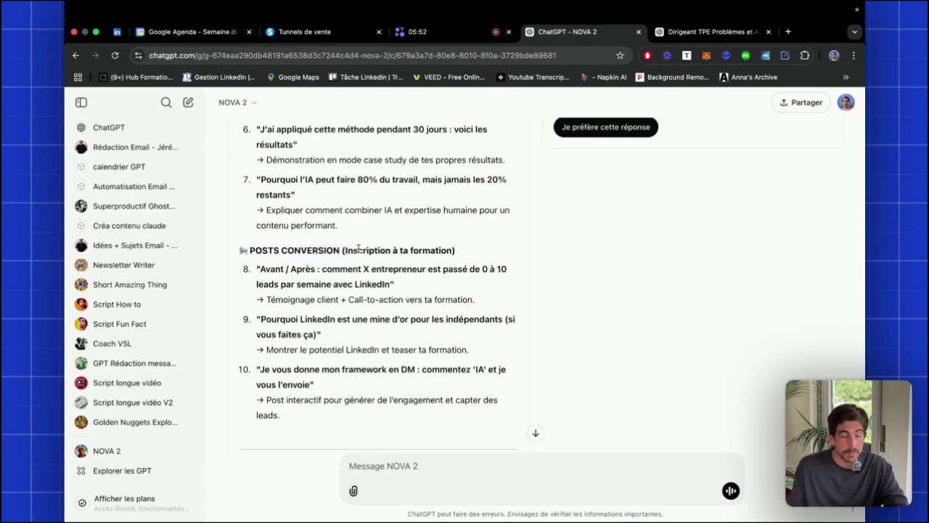
{"action": "left_click_drag", "start_coordinate": [269, 298], "coordinate": [290, 299]}
{"action": "left_click", "coordinate": [424, 303]}
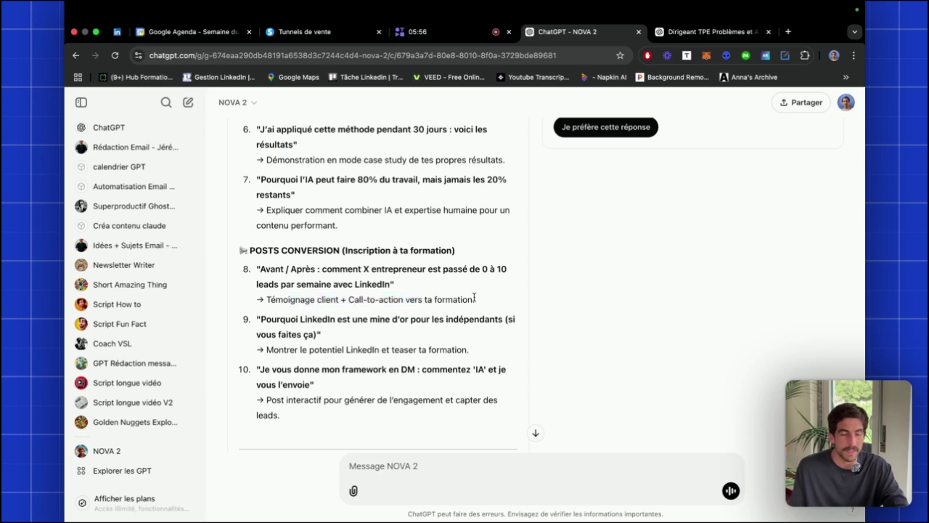
{"action": "left_click_drag", "start_coordinate": [473, 298], "coordinate": [372, 299]}
{"action": "left_click", "coordinate": [372, 299]}
{"action": "scroll", "coordinate": [376, 298], "scroll_direction": "down", "scroll_amount": 3}
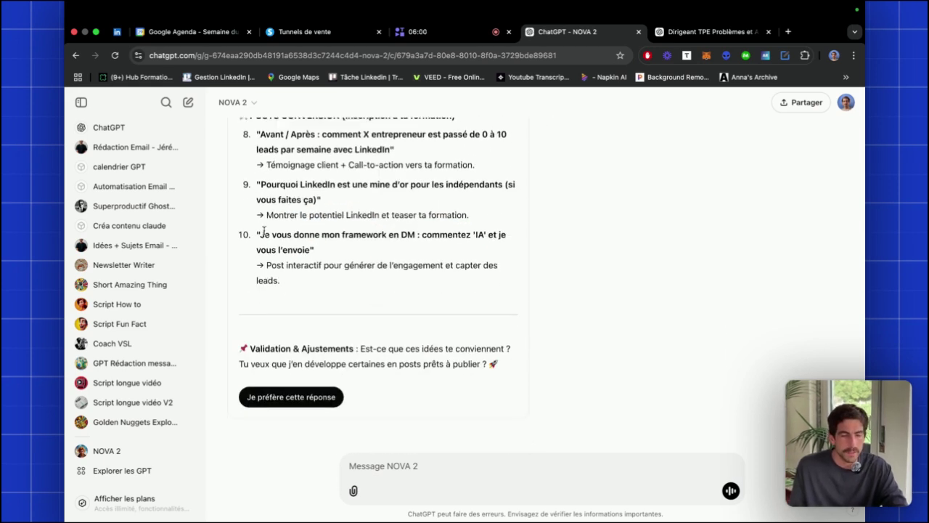
{"action": "left_click_drag", "start_coordinate": [264, 231], "coordinate": [348, 234]}
{"action": "left_click", "coordinate": [349, 233]}
{"action": "left_click_drag", "start_coordinate": [262, 234], "coordinate": [302, 234]}
{"action": "left_click", "coordinate": [402, 233]}
{"action": "left_click", "coordinate": [302, 234]}
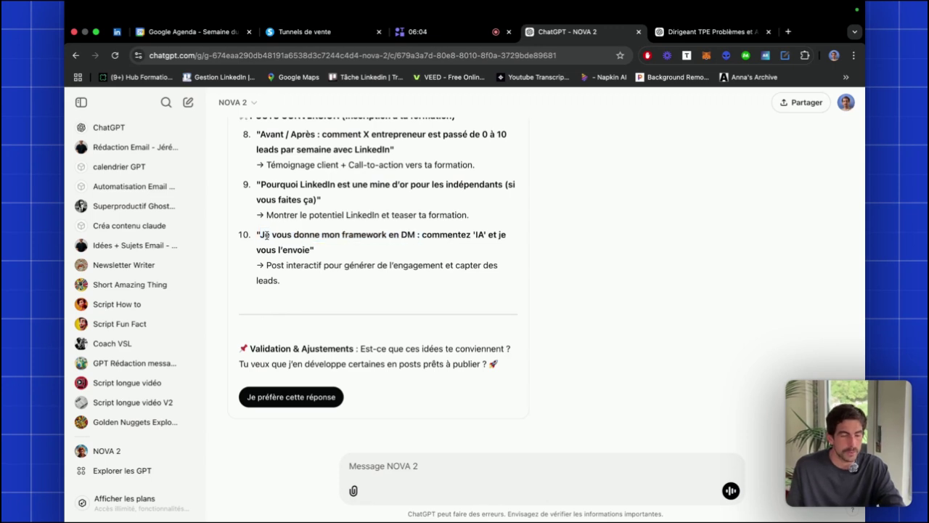
{"action": "left_click_drag", "start_coordinate": [412, 234], "coordinate": [370, 234]}
{"action": "left_click", "coordinate": [370, 235]}
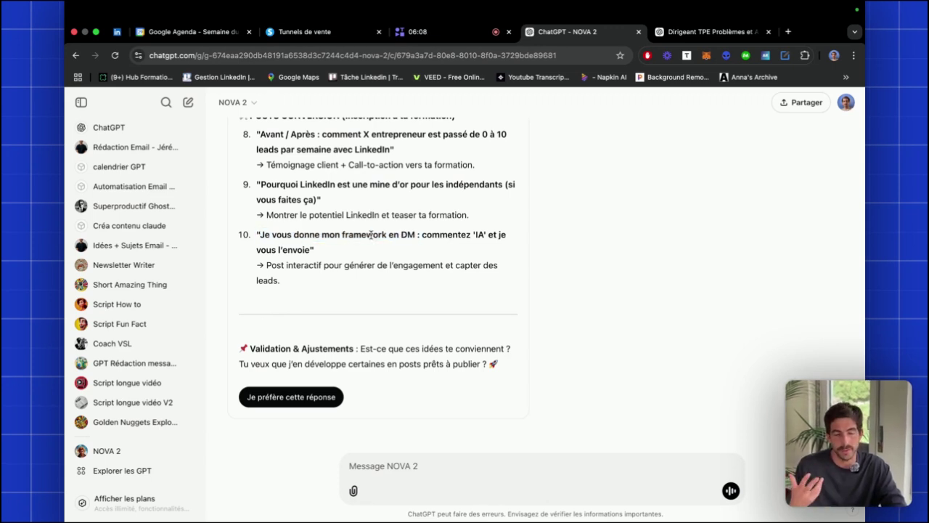
Keep Réponse 1 as the preferred response and select idea 2, "Pourquoi 99% des gens échouent à créer du contenu qui génère des leads", with its explanation.
{"action": "left_click", "coordinate": [265, 396]}
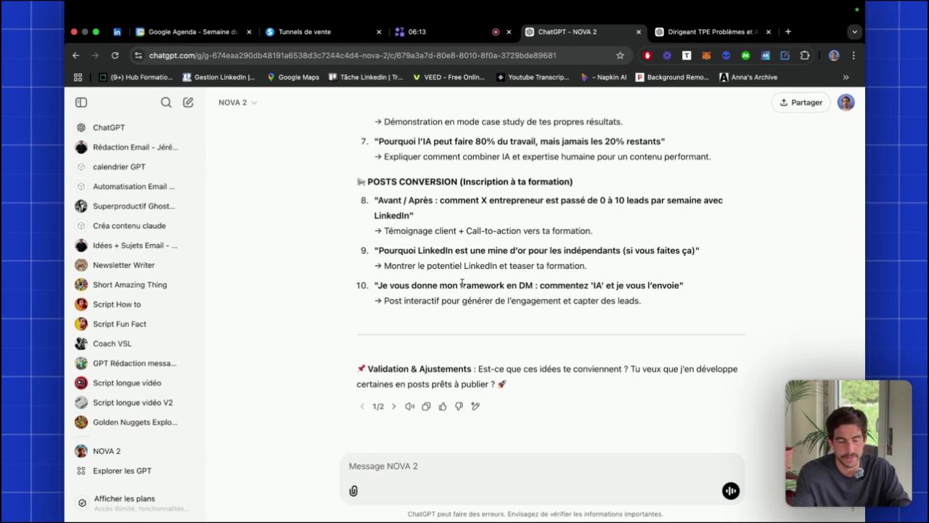
{"action": "scroll", "coordinate": [462, 283], "scroll_direction": "up", "scroll_amount": 8}
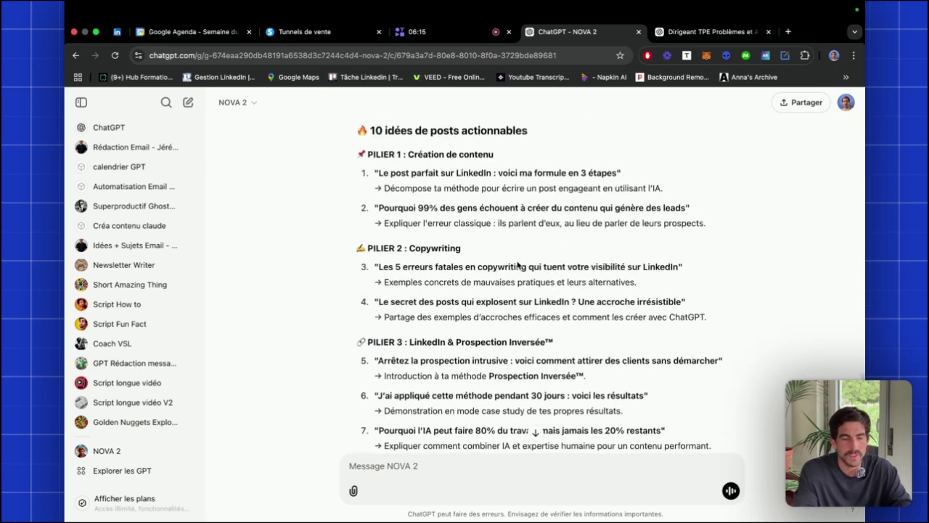
{"action": "scroll", "coordinate": [517, 264], "scroll_direction": "up", "scroll_amount": 2}
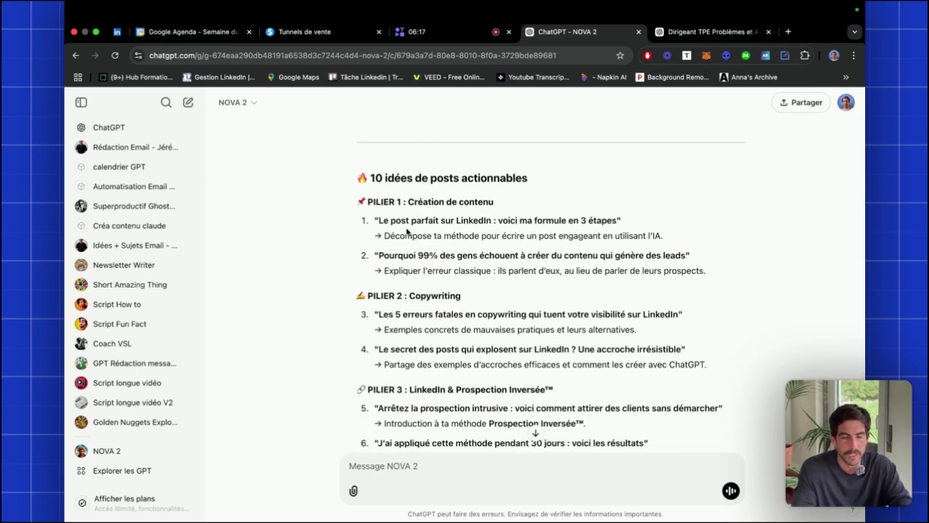
{"action": "left_click_drag", "start_coordinate": [373, 255], "coordinate": [726, 272]}
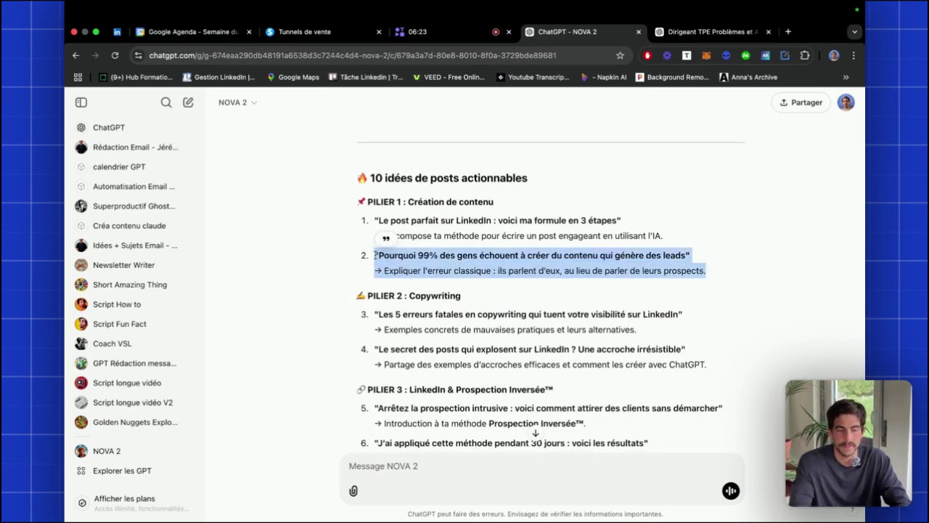
{"action": "left_click_drag", "start_coordinate": [374, 255], "coordinate": [714, 274]}
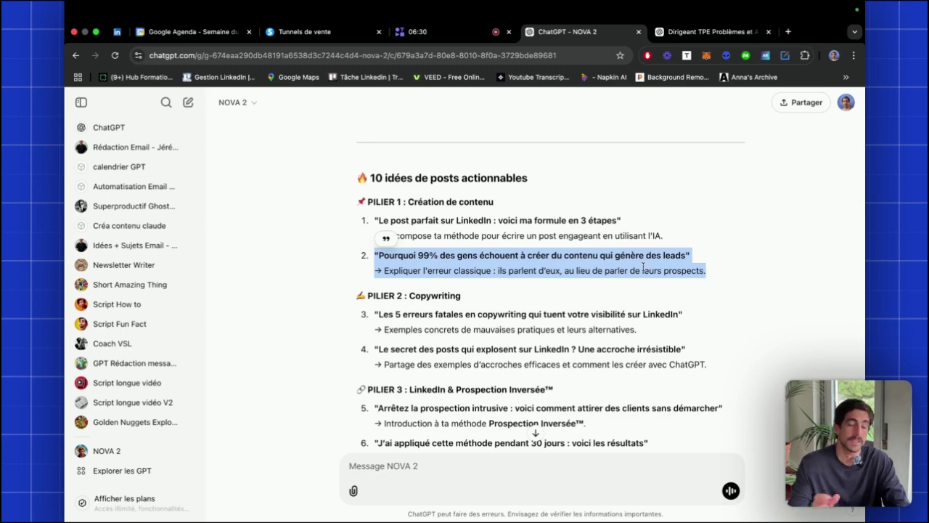
Ask the assistant for other post ideas and look over the new ones under the "Création de contenu" pillar.
{"action": "scroll", "coordinate": [476, 290], "scroll_direction": "down", "scroll_amount": 5}
{"action": "scroll", "coordinate": [477, 290], "scroll_direction": "up", "scroll_amount": 4}
{"action": "scroll", "coordinate": [477, 290], "scroll_direction": "up", "scroll_amount": 2}
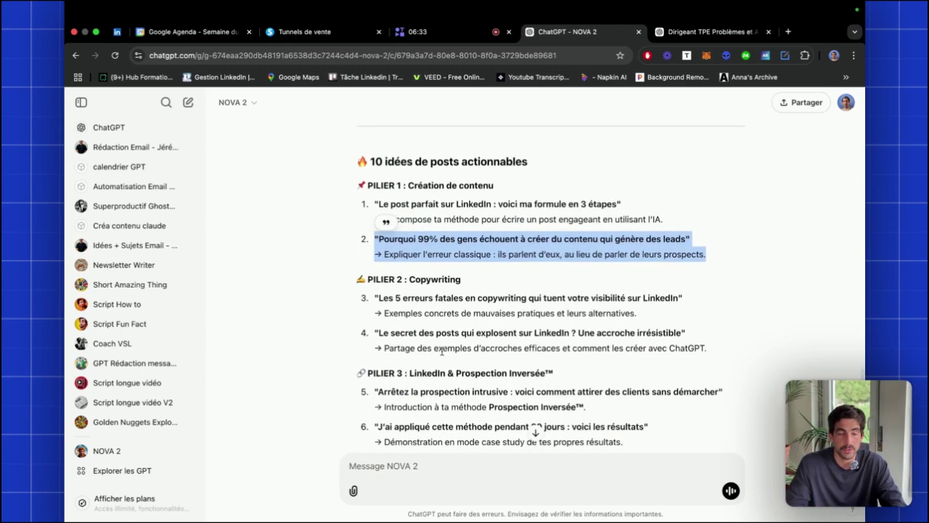
{"action": "scroll", "coordinate": [425, 435], "scroll_direction": "down", "scroll_amount": 8}
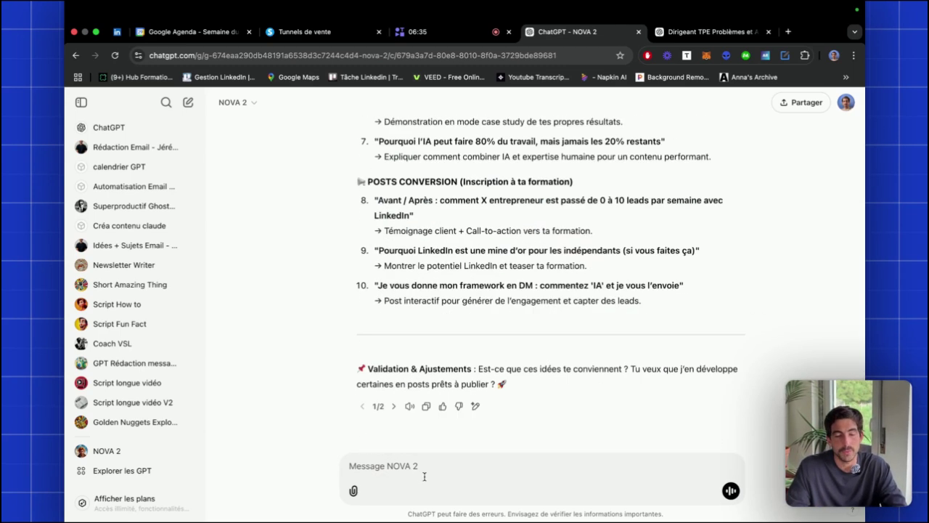
{"action": "left_click", "coordinate": [415, 465]}
{"action": "type", "text": "d'autrs idées"}
{"action": "key", "text": "Return"}
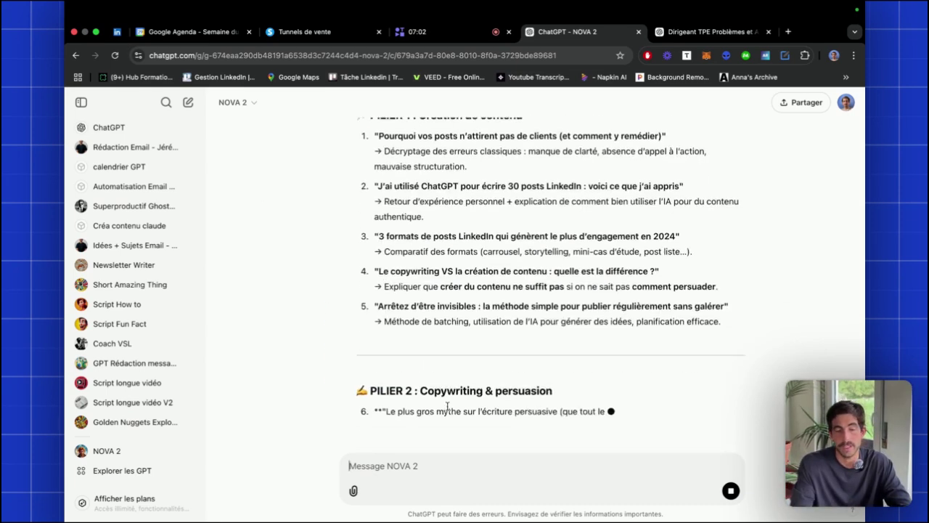
{"action": "scroll", "coordinate": [448, 406], "scroll_direction": "up", "scroll_amount": 3}
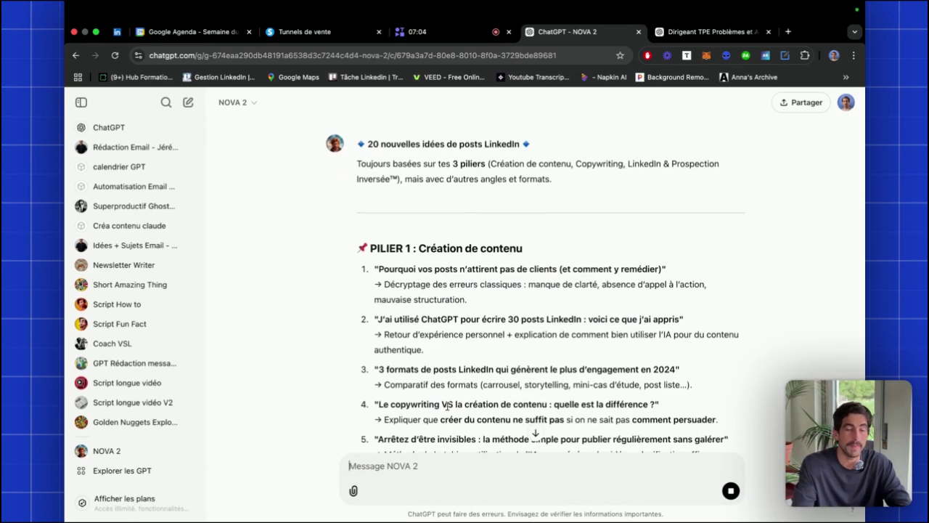
{"action": "scroll", "coordinate": [448, 406], "scroll_direction": "down", "scroll_amount": 2}
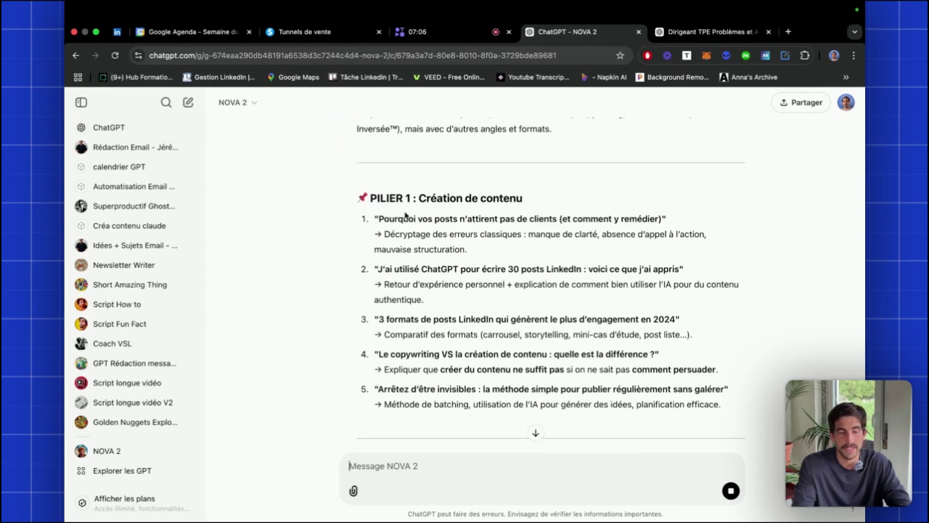
{"action": "scroll", "coordinate": [407, 215], "scroll_direction": "down", "scroll_amount": 4}
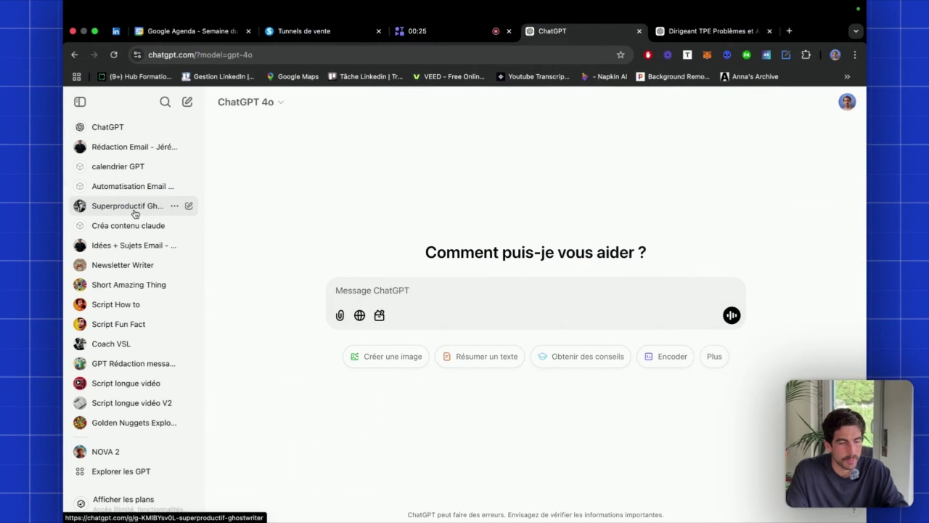
Open the Superproductif Ghostwriter GPT and submit the "Pourquoi 99% des gens échouent à créer du contenu qui génère des leads" idea with its explanation.
{"action": "left_click", "coordinate": [135, 206]}
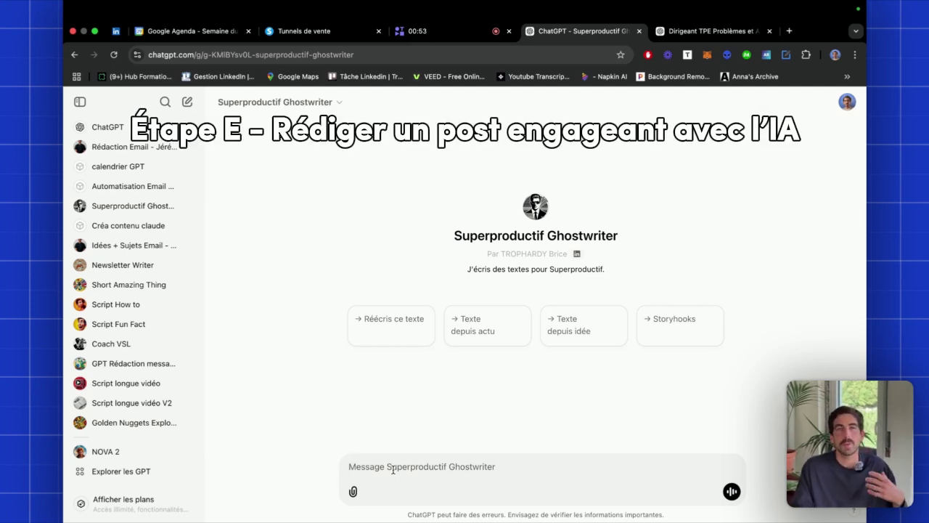
{"action": "type", "text": "\"Pourquoi 99% des gens échouent à créer du contenu qui génère des leads\" → Explique l'erreur classique : ils parlent d'eux, au lieu de parler de leurs prospects."}
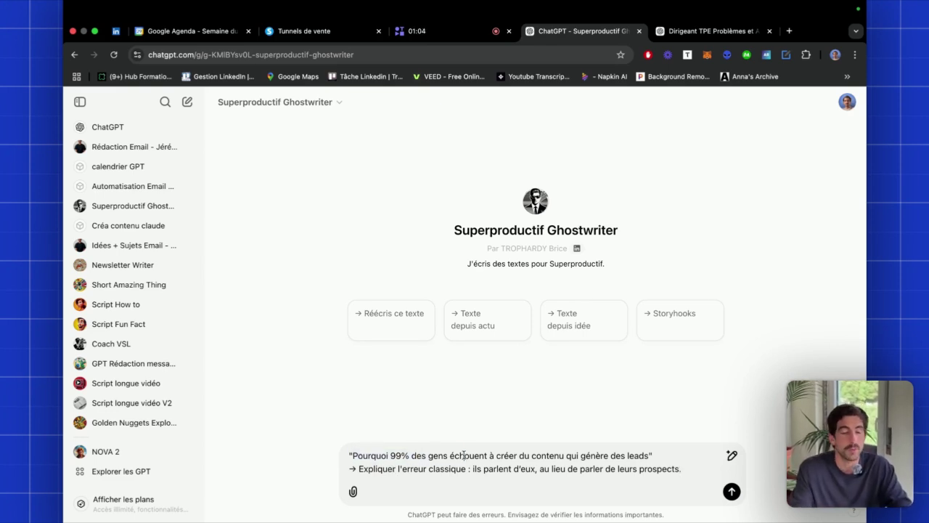
{"action": "key", "text": "Return"}
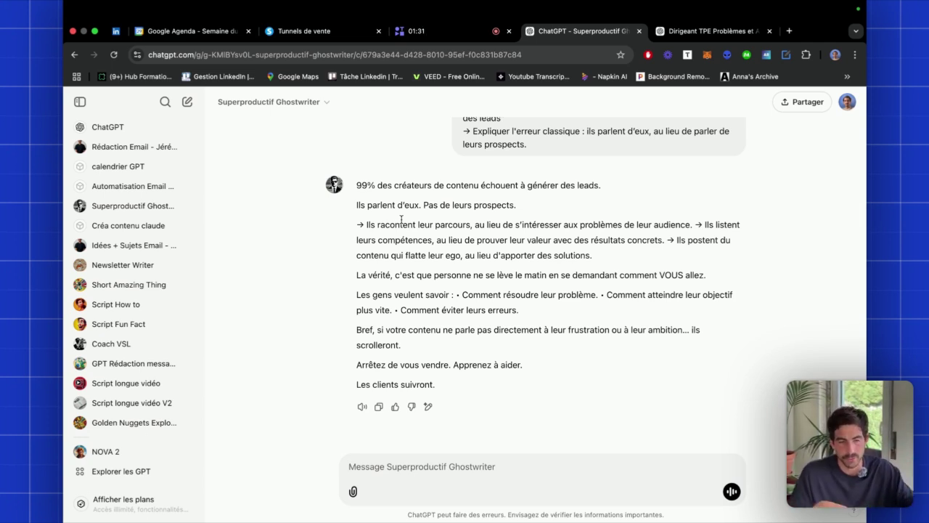
Examine the two-line hook that opens the generated post.
{"action": "left_click_drag", "start_coordinate": [357, 185], "coordinate": [601, 186]}
{"action": "left_click", "coordinate": [370, 176]}
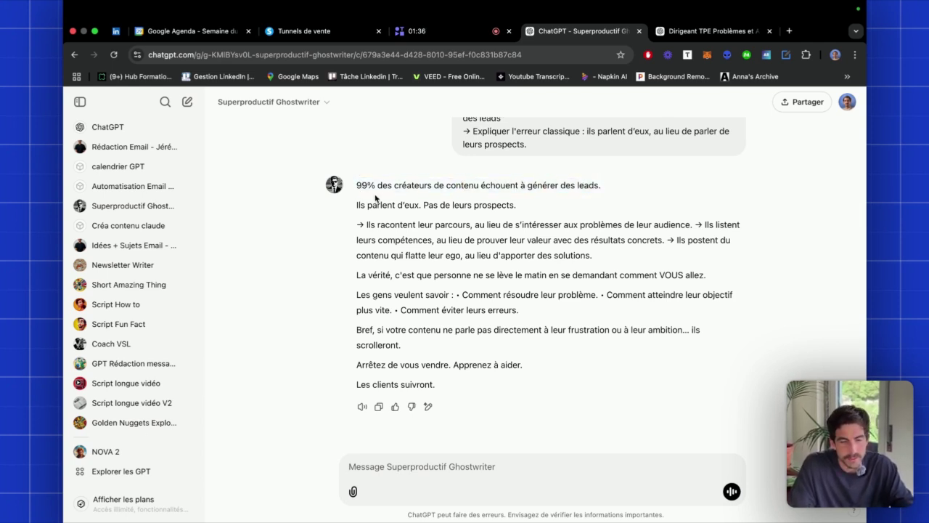
{"action": "left_click_drag", "start_coordinate": [357, 205], "coordinate": [425, 206]}
{"action": "left_click", "coordinate": [425, 205]}
{"action": "left_click_drag", "start_coordinate": [516, 205], "coordinate": [354, 185]}
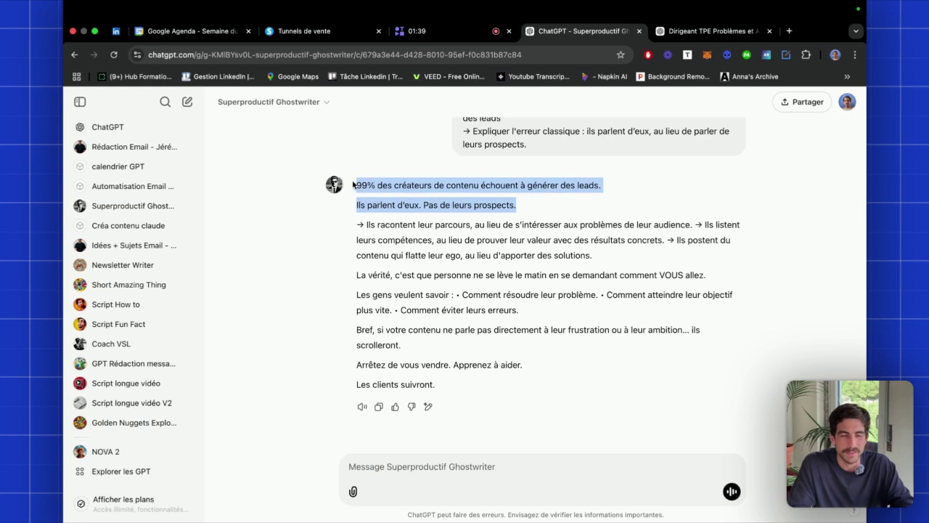
{"action": "left_click", "coordinate": [356, 182]}
Read the three arrowed mistakes in the generated post and the "La vérité" sentence that follows them.
{"action": "left_click_drag", "start_coordinate": [356, 224], "coordinate": [692, 225]}
{"action": "left_click", "coordinate": [498, 223]}
{"action": "left_click", "coordinate": [694, 225]}
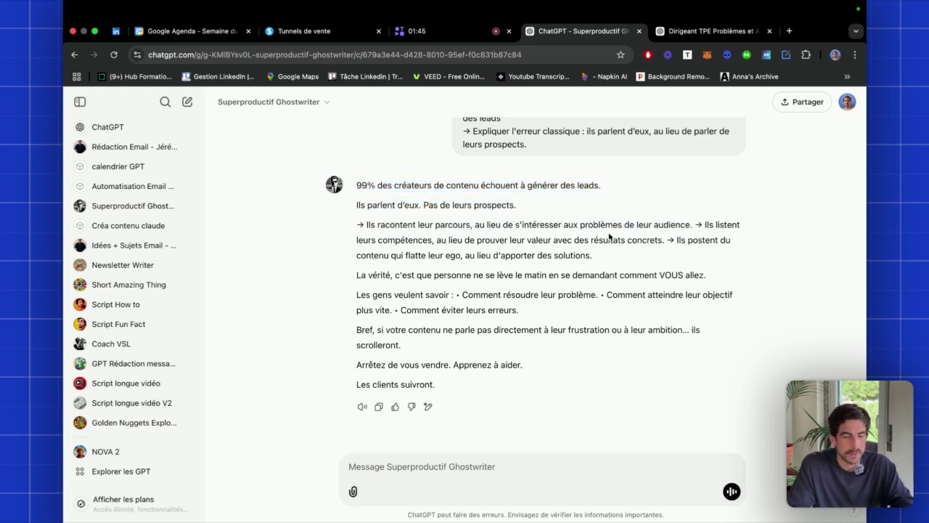
{"action": "left_click_drag", "start_coordinate": [435, 240], "coordinate": [663, 240]}
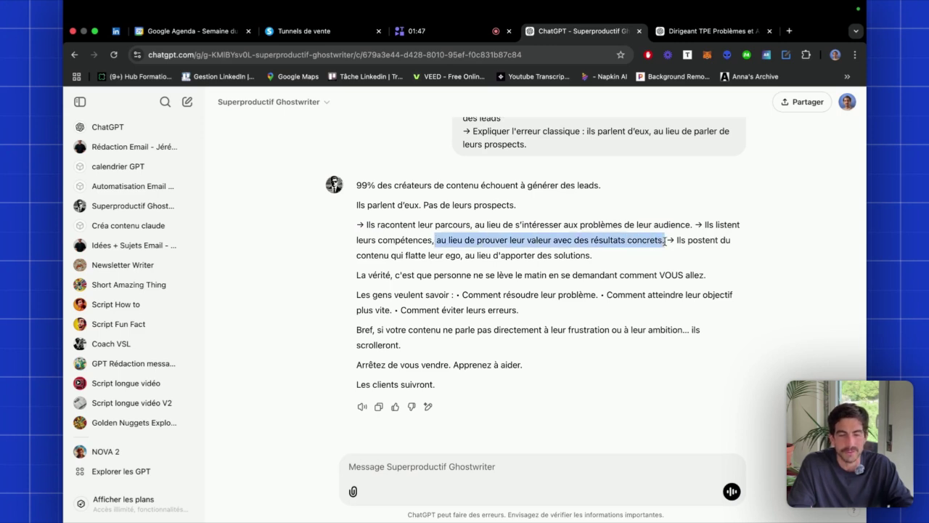
{"action": "left_click", "coordinate": [664, 242]}
{"action": "left_click_drag", "start_coordinate": [370, 254], "coordinate": [503, 255]}
{"action": "left_click", "coordinate": [504, 256]}
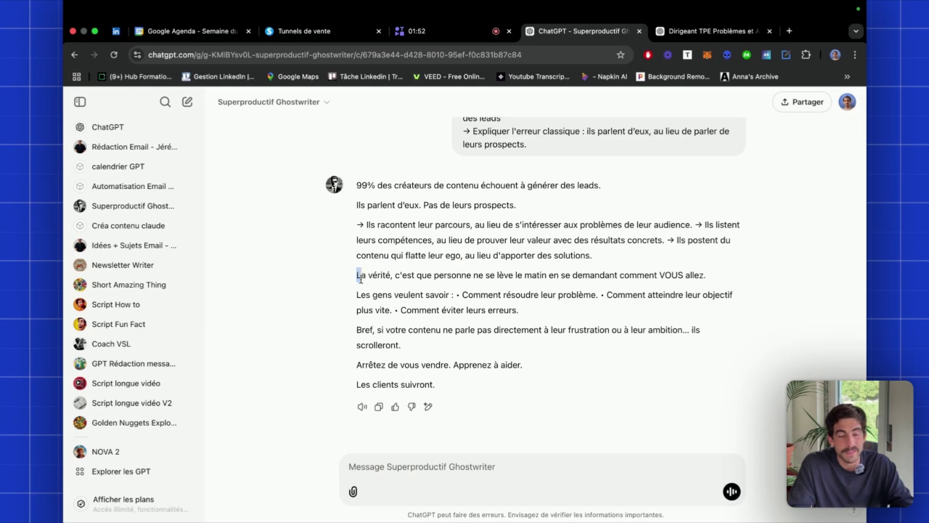
{"action": "left_click_drag", "start_coordinate": [357, 275], "coordinate": [758, 282]}
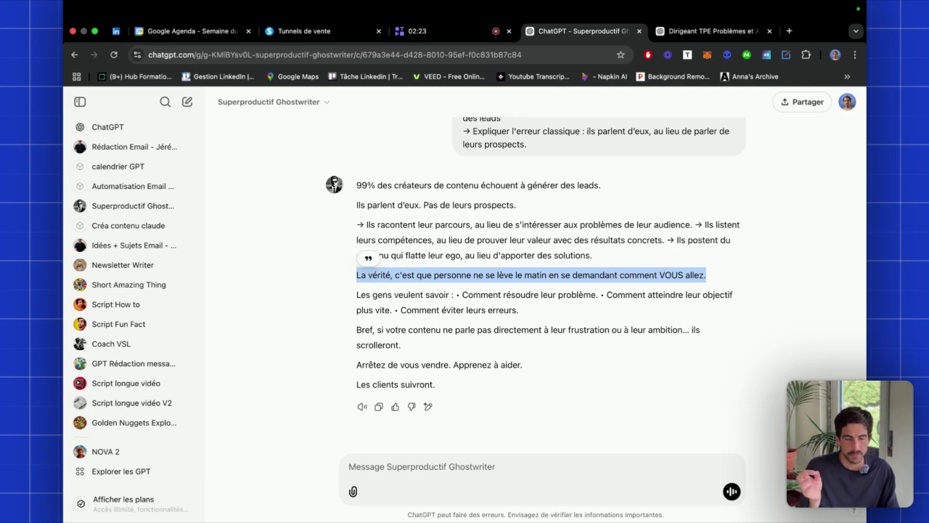
Review the complete generated post, from the opening hook to "Les clients suivront.".
{"action": "left_click", "coordinate": [360, 178]}
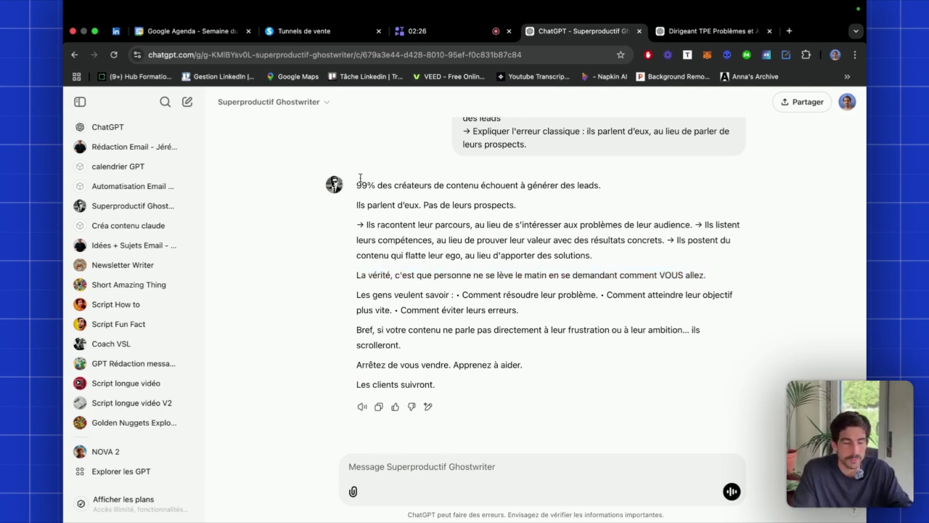
{"action": "left_click_drag", "start_coordinate": [358, 182], "coordinate": [469, 386]}
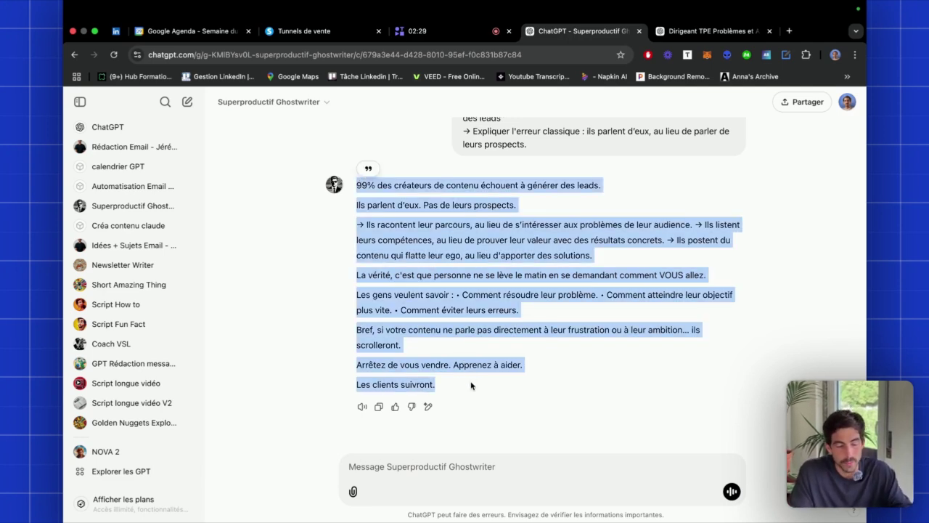
{"action": "left_click", "coordinate": [415, 352]}
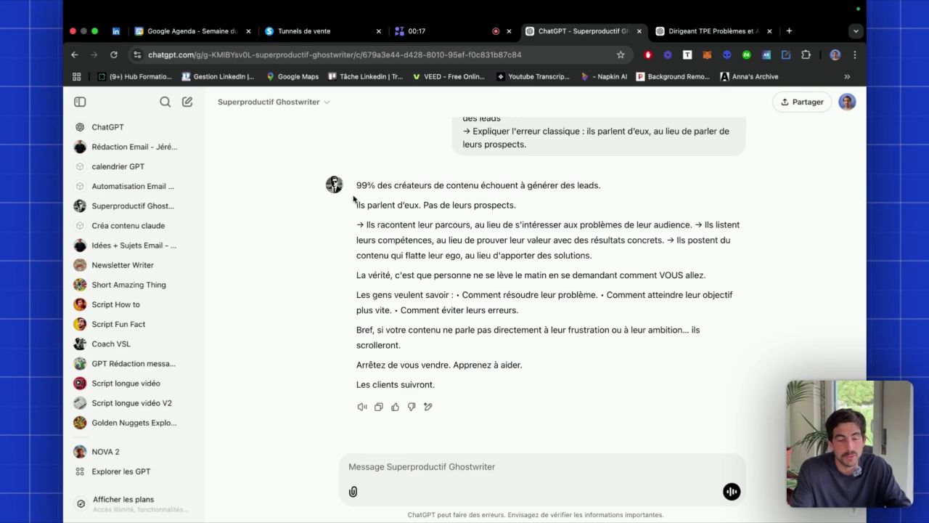
{"action": "left_click_drag", "start_coordinate": [353, 199], "coordinate": [443, 388]}
{"action": "left_click", "coordinate": [407, 473]}
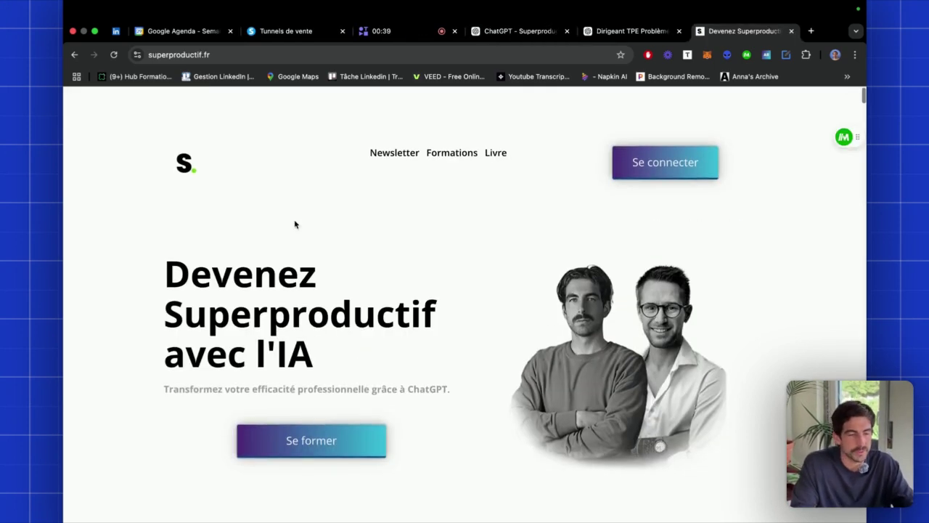
Copy the Dobbiz cofounder's testimonial, with its author details, from the "Ce qu'ils en pensent" reviews on superproductif.fr.
{"action": "scroll", "coordinate": [295, 224], "scroll_direction": "down", "scroll_amount": 20}
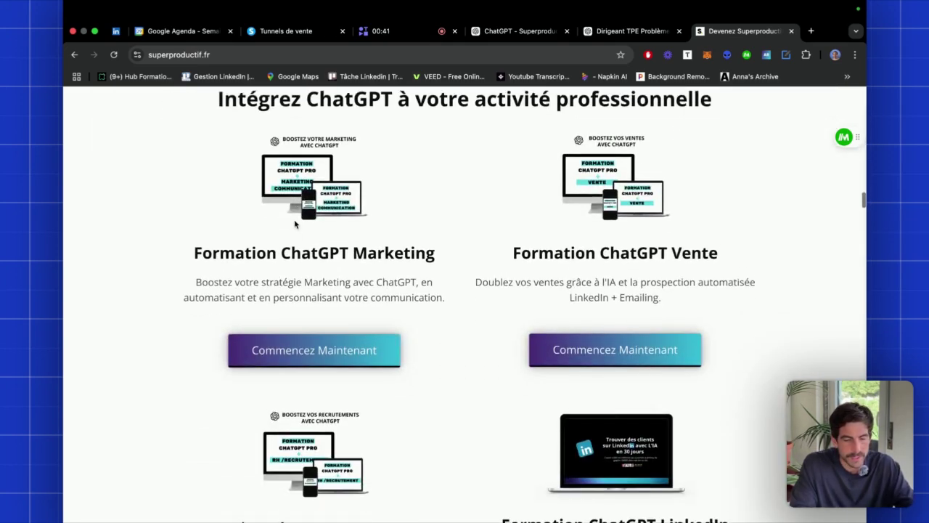
{"action": "scroll", "coordinate": [295, 224], "scroll_direction": "down", "scroll_amount": 15}
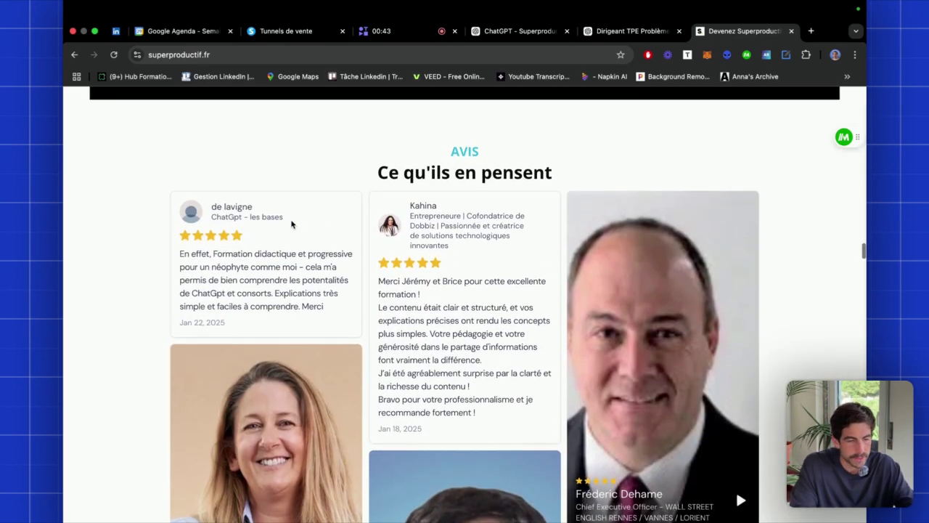
{"action": "left_click_drag", "start_coordinate": [290, 225], "coordinate": [324, 308]}
{"action": "left_click", "coordinate": [411, 223]}
{"action": "left_click_drag", "start_coordinate": [405, 207], "coordinate": [497, 424]}
{"action": "key", "text": "super+c"}
Ask the Superproductif Ghostwriter GPT to insert the copied testimonial, enclosed in triple quotes, to bring more authenticity to the post.
{"action": "left_click", "coordinate": [519, 30]}
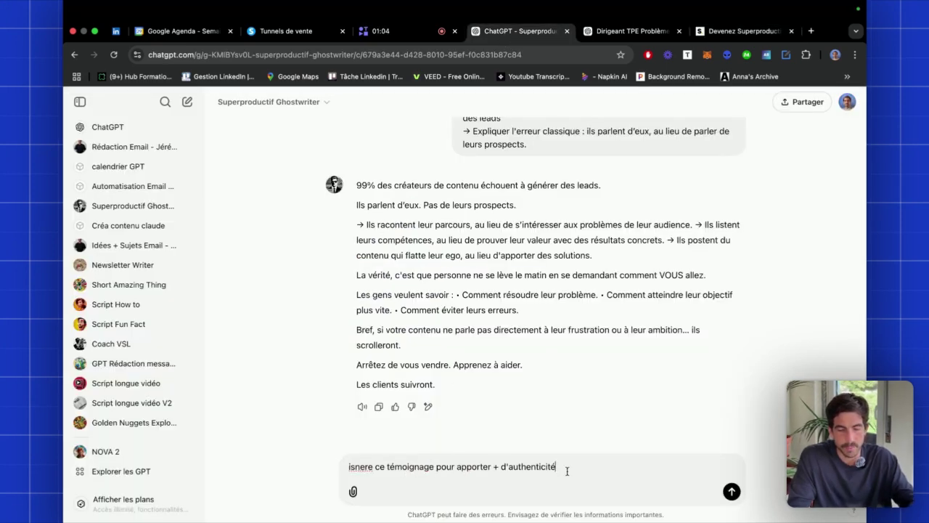
{"action": "key", "text": "shift+Return"}
{"action": "type", "text": "\"\"\""}
{"action": "key", "text": "super+v"}
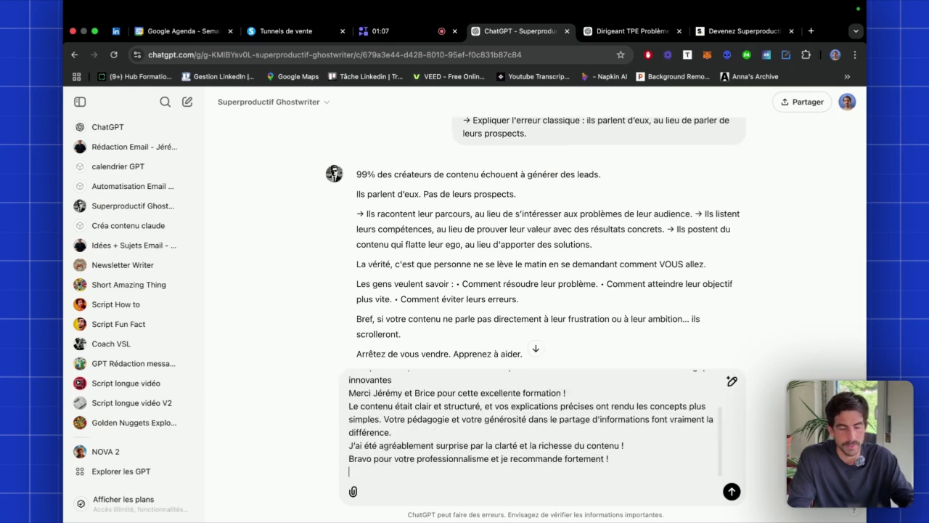
{"action": "type", "text": "\"\"\""}
{"action": "key", "text": "Return"}
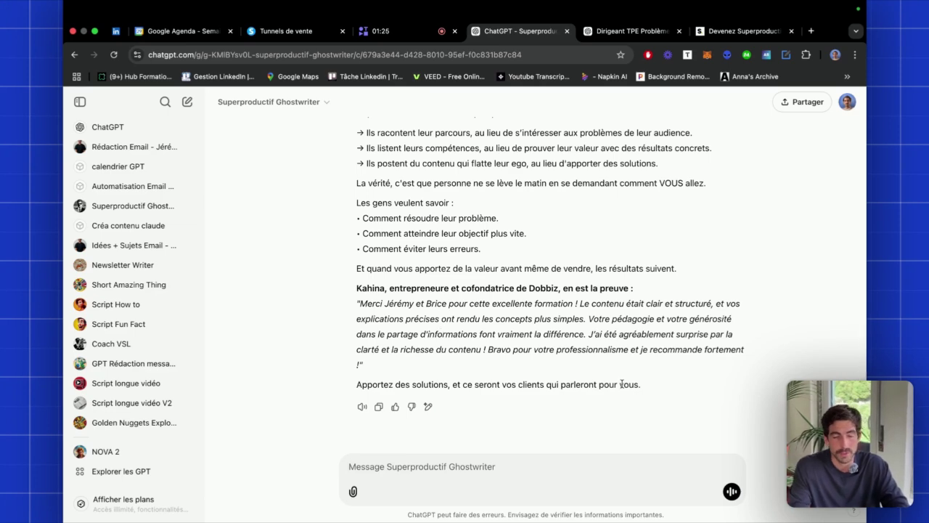
Copy the whole revised post with the testimonial and paste it into a new LinkedIn post.
{"action": "left_click_drag", "start_coordinate": [641, 389], "coordinate": [348, 173]}
{"action": "left_click", "coordinate": [358, 219]}
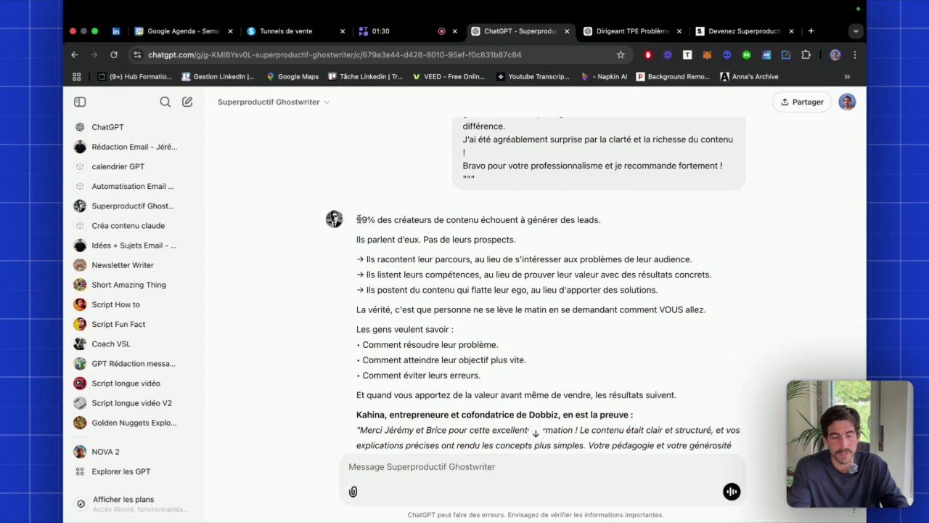
{"action": "left_click_drag", "start_coordinate": [358, 219], "coordinate": [647, 382]}
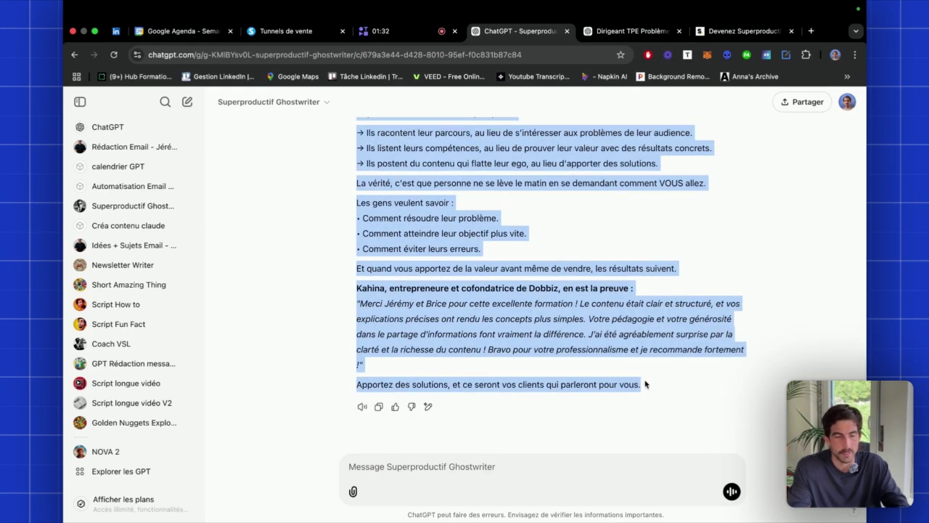
{"action": "left_click", "coordinate": [116, 30]}
{"action": "left_click", "coordinate": [390, 146]}
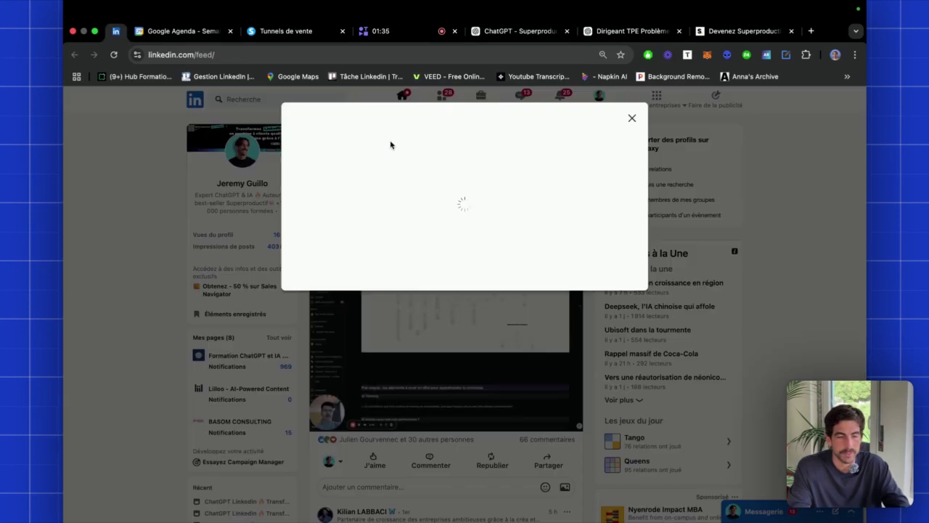
{"action": "key", "text": "super+v"}
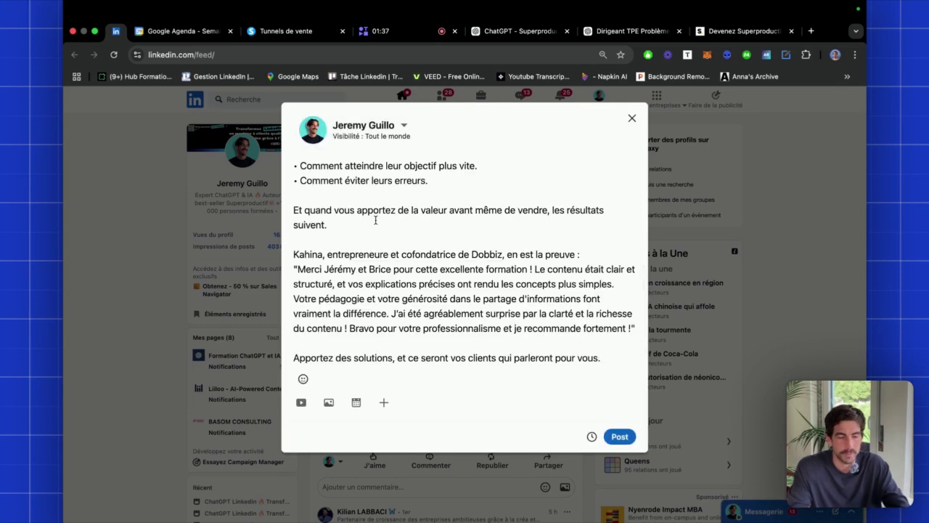
Replace the blank line under the opening sentence "99% des créateurs de contenu échouent à générer des leads." with "Voici pourquoi 👇".
{"action": "scroll", "coordinate": [375, 220], "scroll_direction": "up", "scroll_amount": 10}
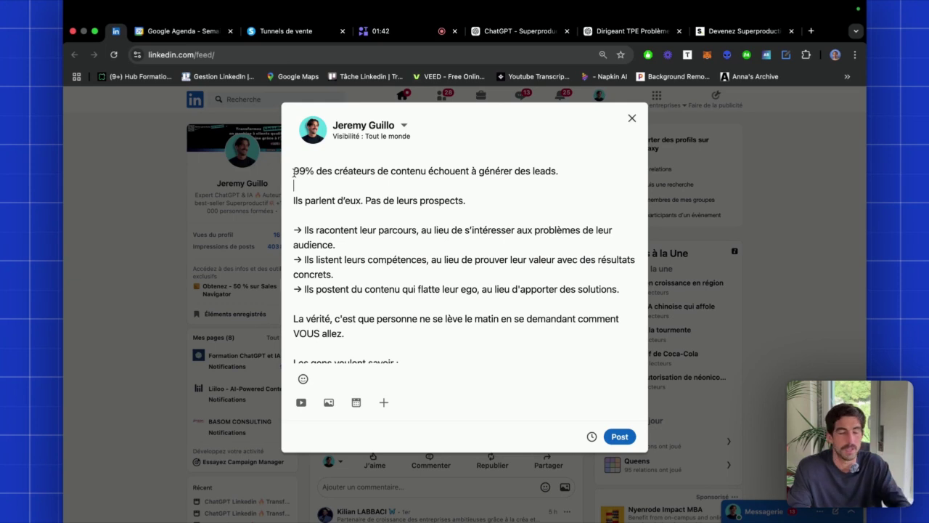
{"action": "key", "text": "BackSpace"}
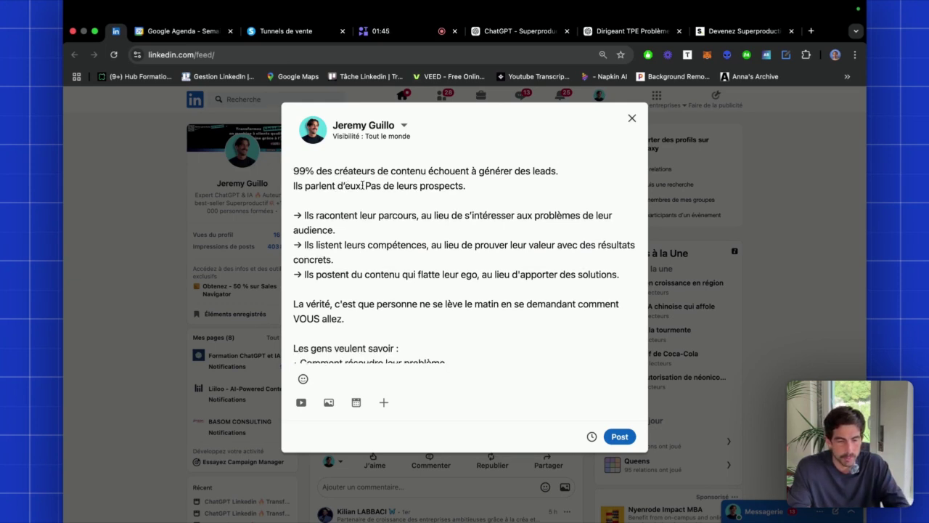
{"action": "left_click_drag", "start_coordinate": [294, 170], "coordinate": [489, 171]}
{"action": "left_click", "coordinate": [417, 171]}
{"action": "left_click", "coordinate": [495, 171]}
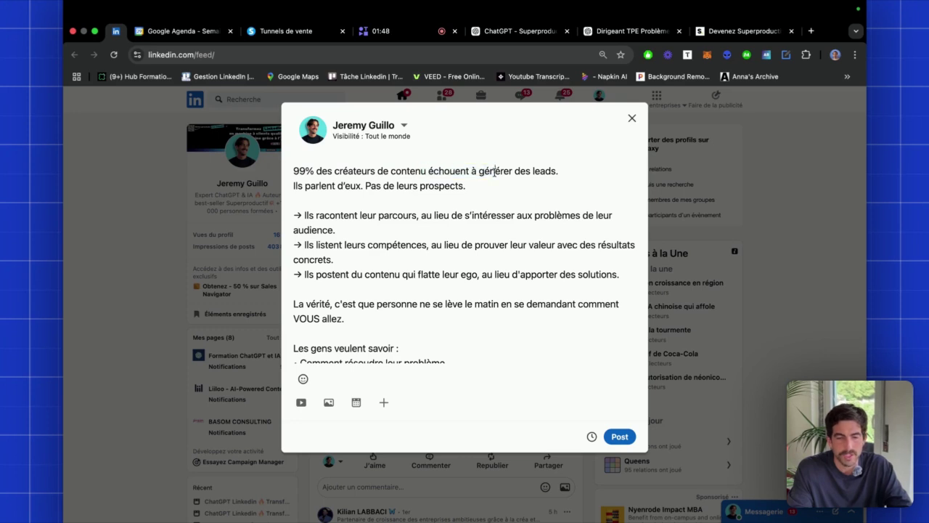
{"action": "left_click", "coordinate": [366, 186]}
{"action": "key", "text": "Return"}
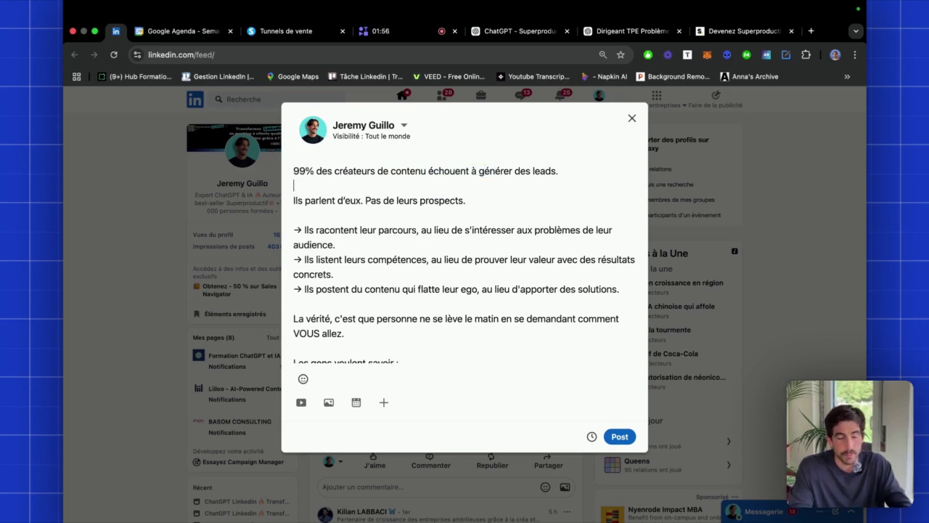
{"action": "type", "text": "Voici pourquoi"}
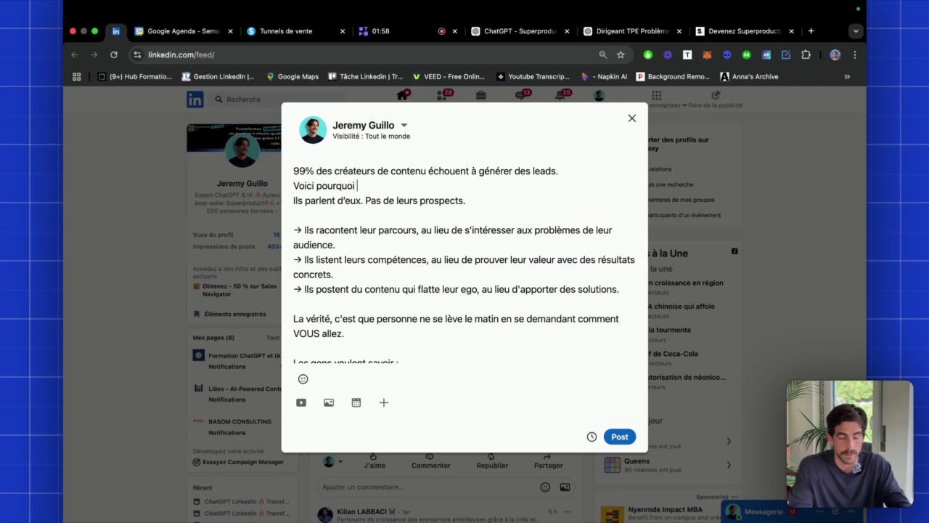
{"action": "key", "text": "ctrl+super+space"}
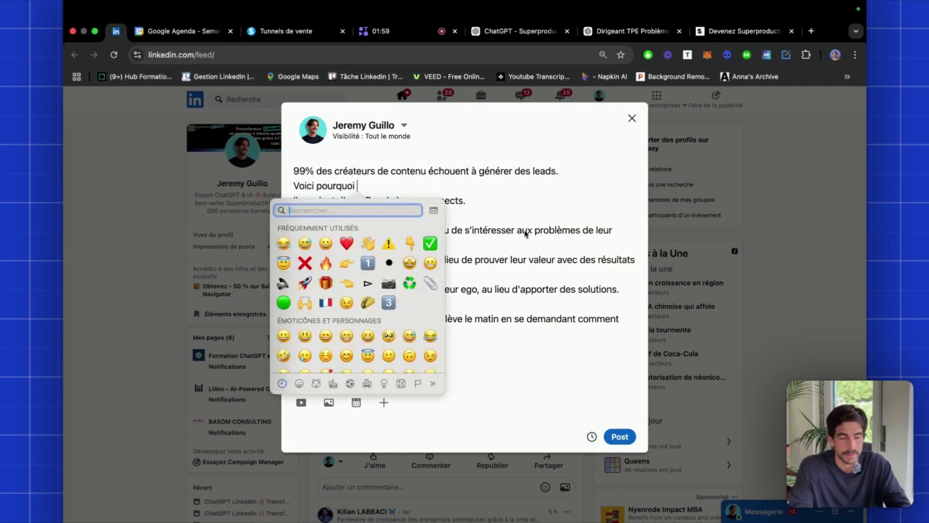
{"action": "left_click", "coordinate": [409, 242]}
Replace "entrepreneure" in the line introducing the testimonial with "une de nos +2000 élèves".
{"action": "scroll", "coordinate": [349, 247], "scroll_direction": "down", "scroll_amount": 1}
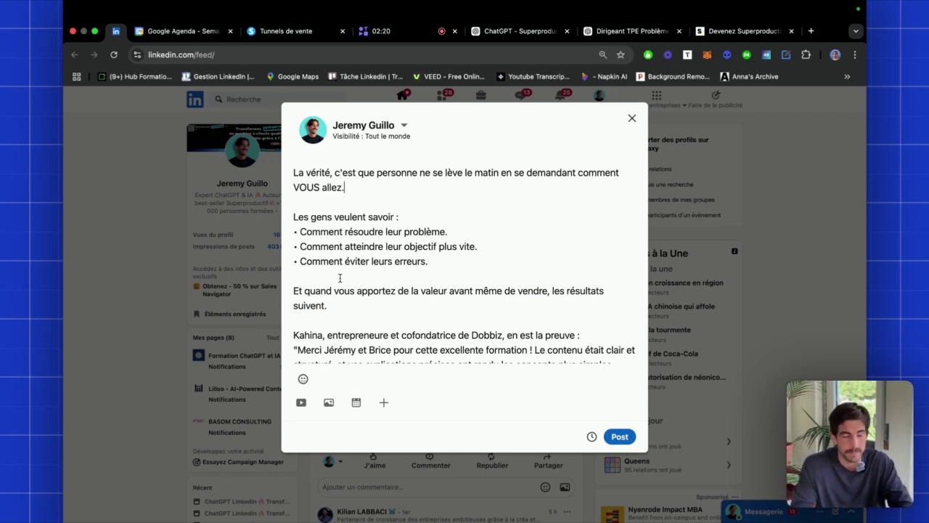
{"action": "scroll", "coordinate": [337, 302], "scroll_direction": "down", "scroll_amount": 2}
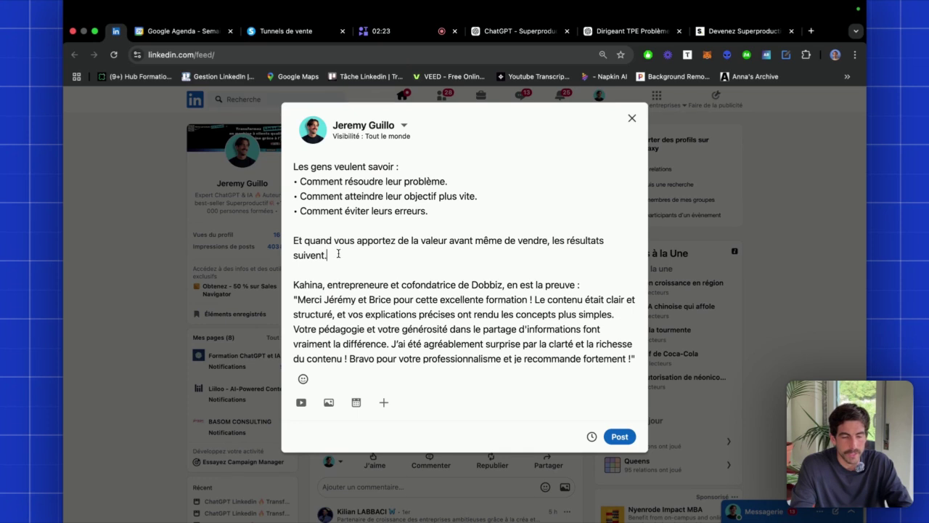
{"action": "left_click_drag", "start_coordinate": [304, 243], "coordinate": [457, 242]}
{"action": "left_click", "coordinate": [456, 242]}
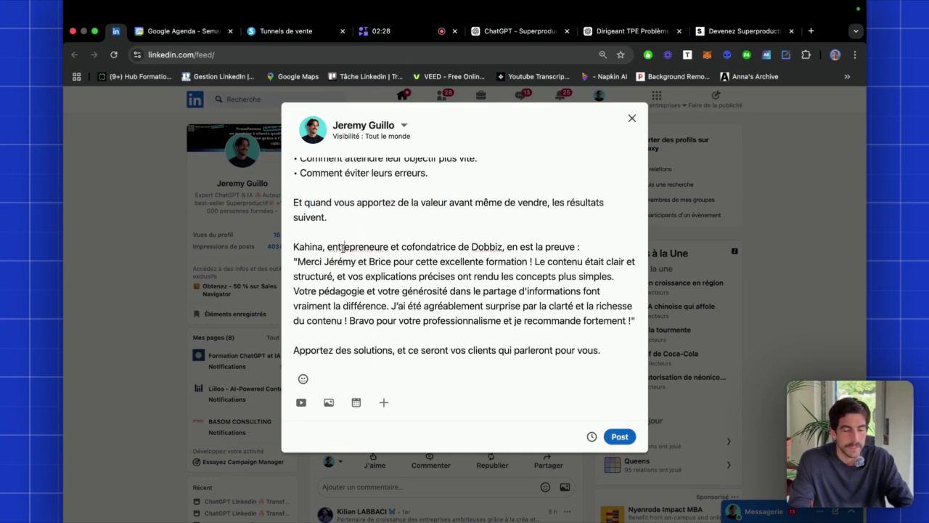
{"action": "double_click", "coordinate": [342, 249]}
{"action": "type", "text": "une de nos +2000"}
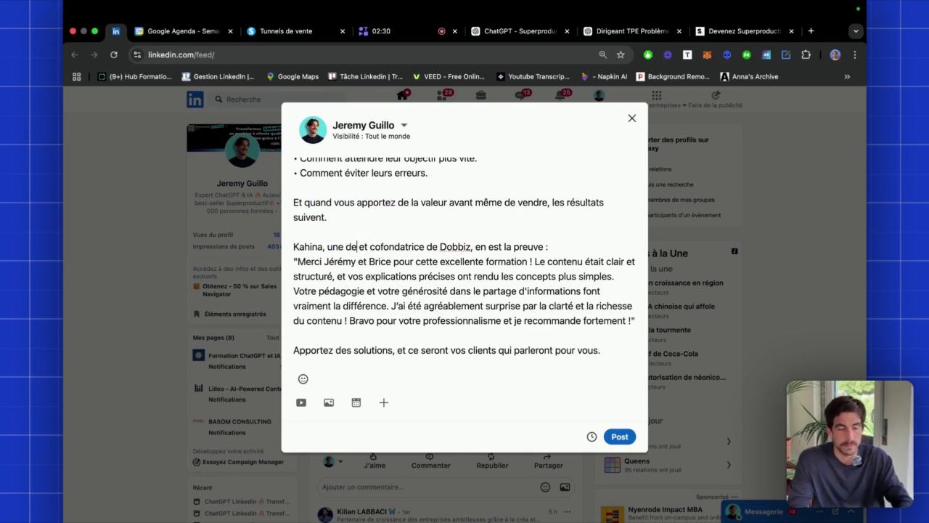
{"action": "type", "text": " élèves"}
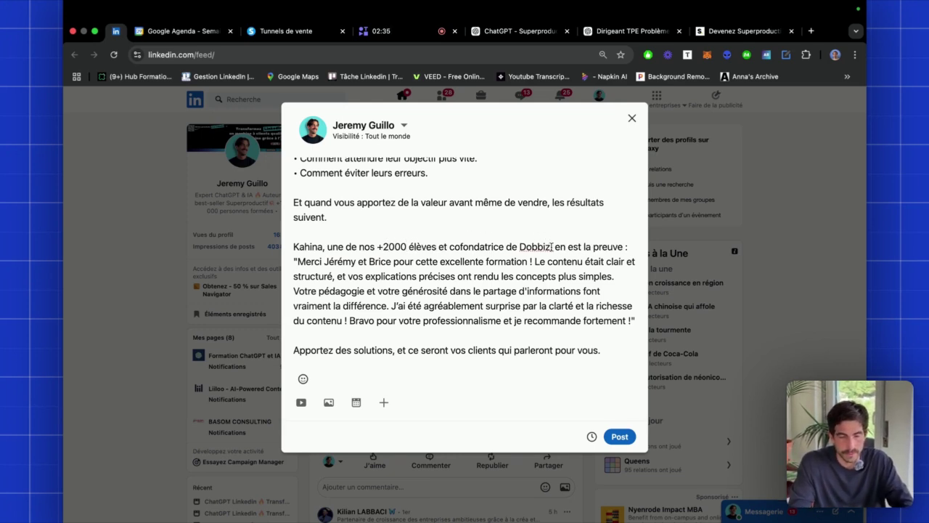
Shorten the quoted testimonial by deleting everything between "les concepts plus simples" and the final exclamation mark.
{"action": "left_click_drag", "start_coordinate": [324, 262], "coordinate": [445, 276]}
{"action": "left_click", "coordinate": [446, 276]}
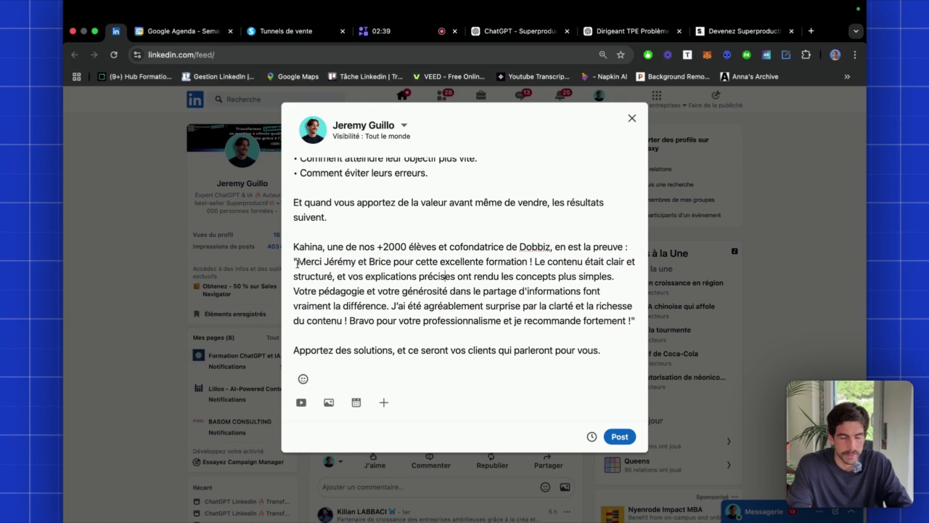
{"action": "left_click_drag", "start_coordinate": [297, 263], "coordinate": [440, 263]}
{"action": "left_click_drag", "start_coordinate": [293, 290], "coordinate": [625, 320]}
{"action": "key", "text": "BackSpace"}
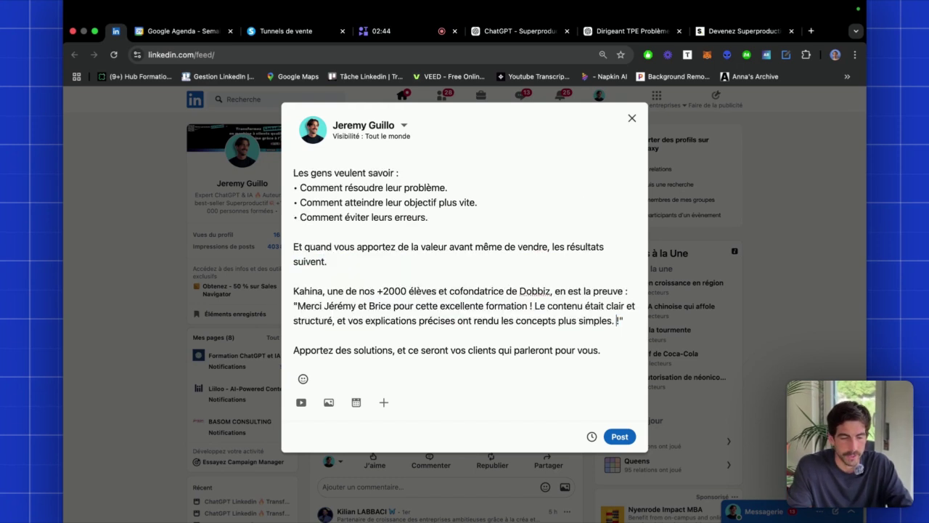
{"action": "key", "text": "BackSpace"}
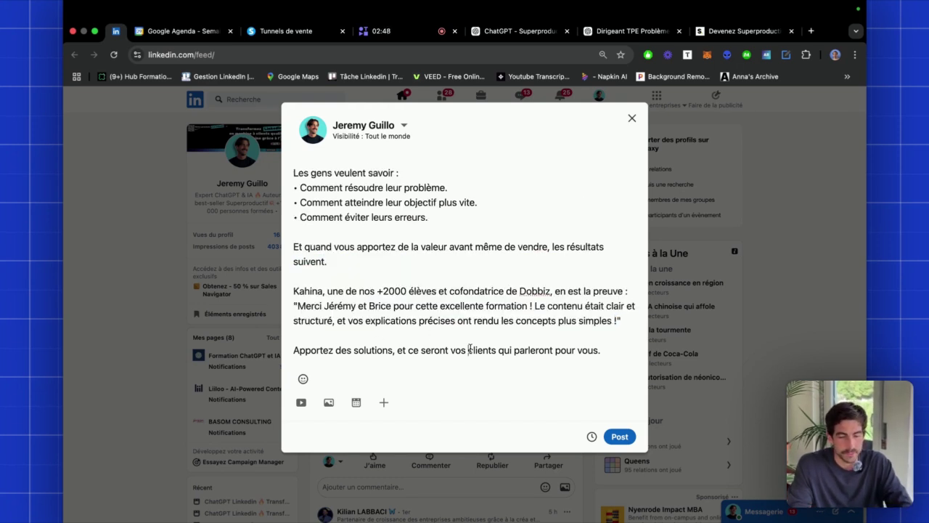
End the post with a separate closing question: "→ Et vous, qu'est ce qui est votre plus gros frein sur LinkedIn ?".
{"action": "key", "text": "Return"}
{"action": "key", "text": "Return"}
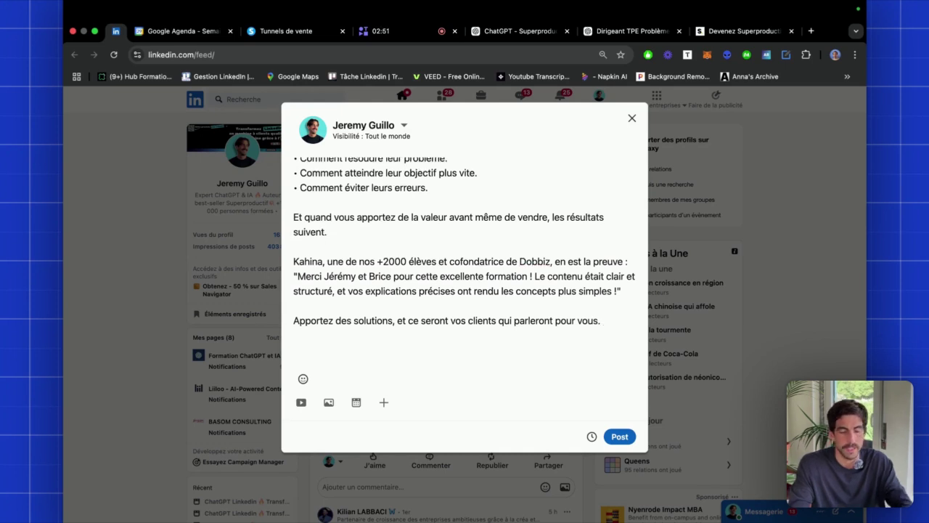
{"action": "type", "text": "Et vous, qu'est ce qui est votre plus gros frein sur LinkedIn ?"}
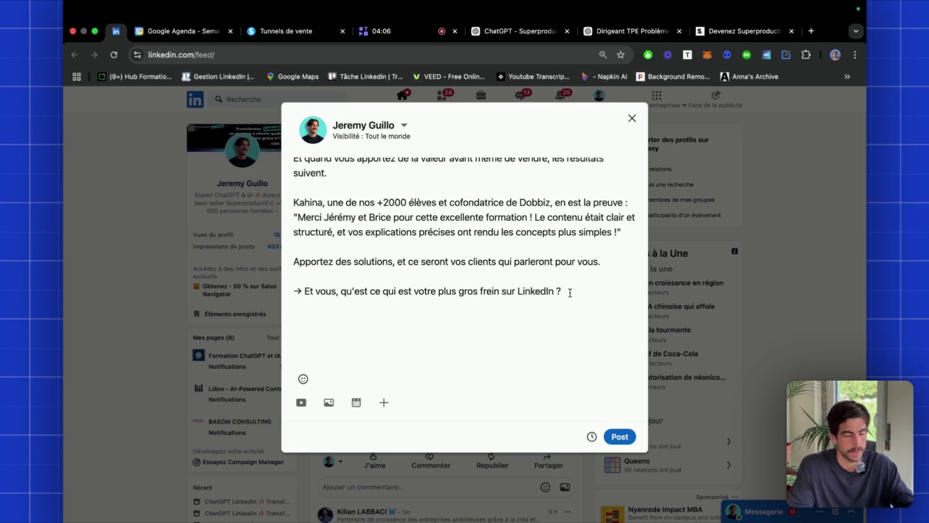
View the scheduling options for the post, then leave them and dismiss the save-as-draft dialog.
{"action": "left_click", "coordinate": [591, 436]}
{"action": "key", "text": "Escape"}
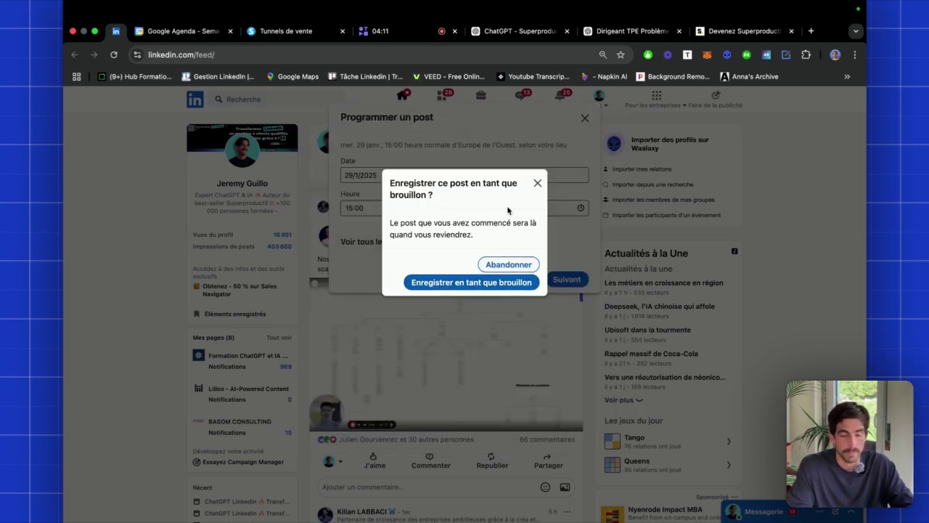
{"action": "left_click", "coordinate": [537, 183]}
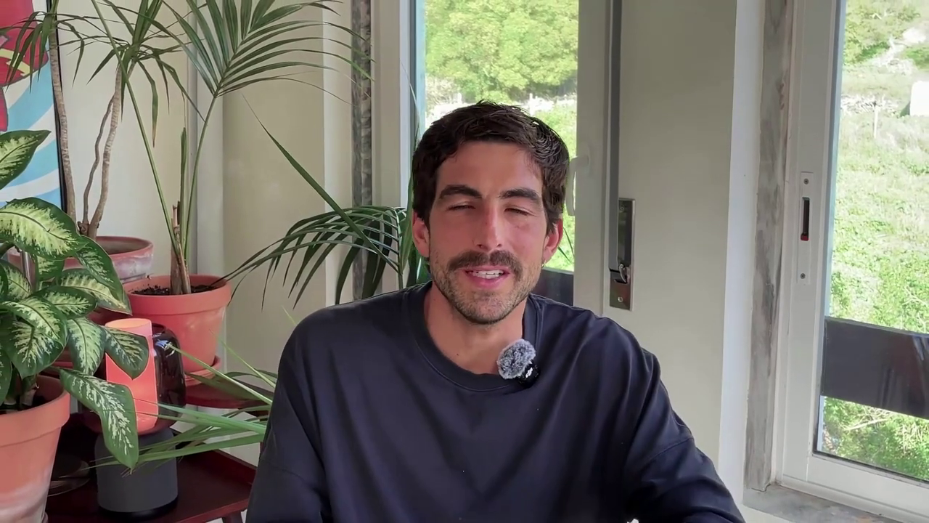